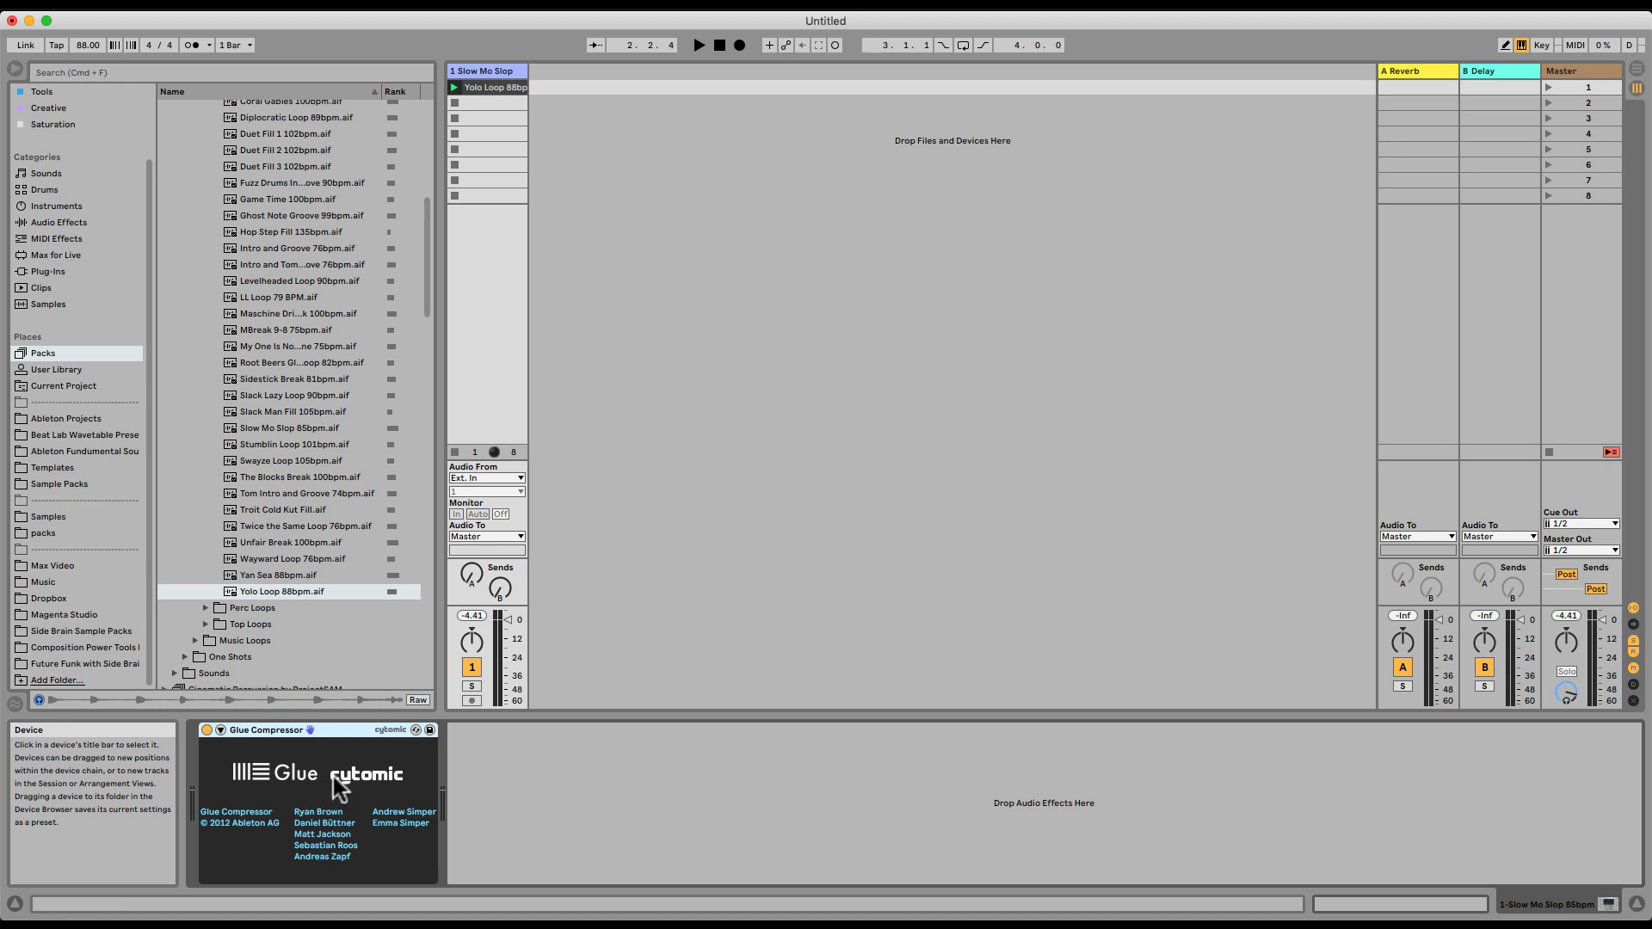
# Play the drum loop briefly with the Glue Compressor bypassed, stop playback and turn the compressor back on
pyautogui.click(333, 777)
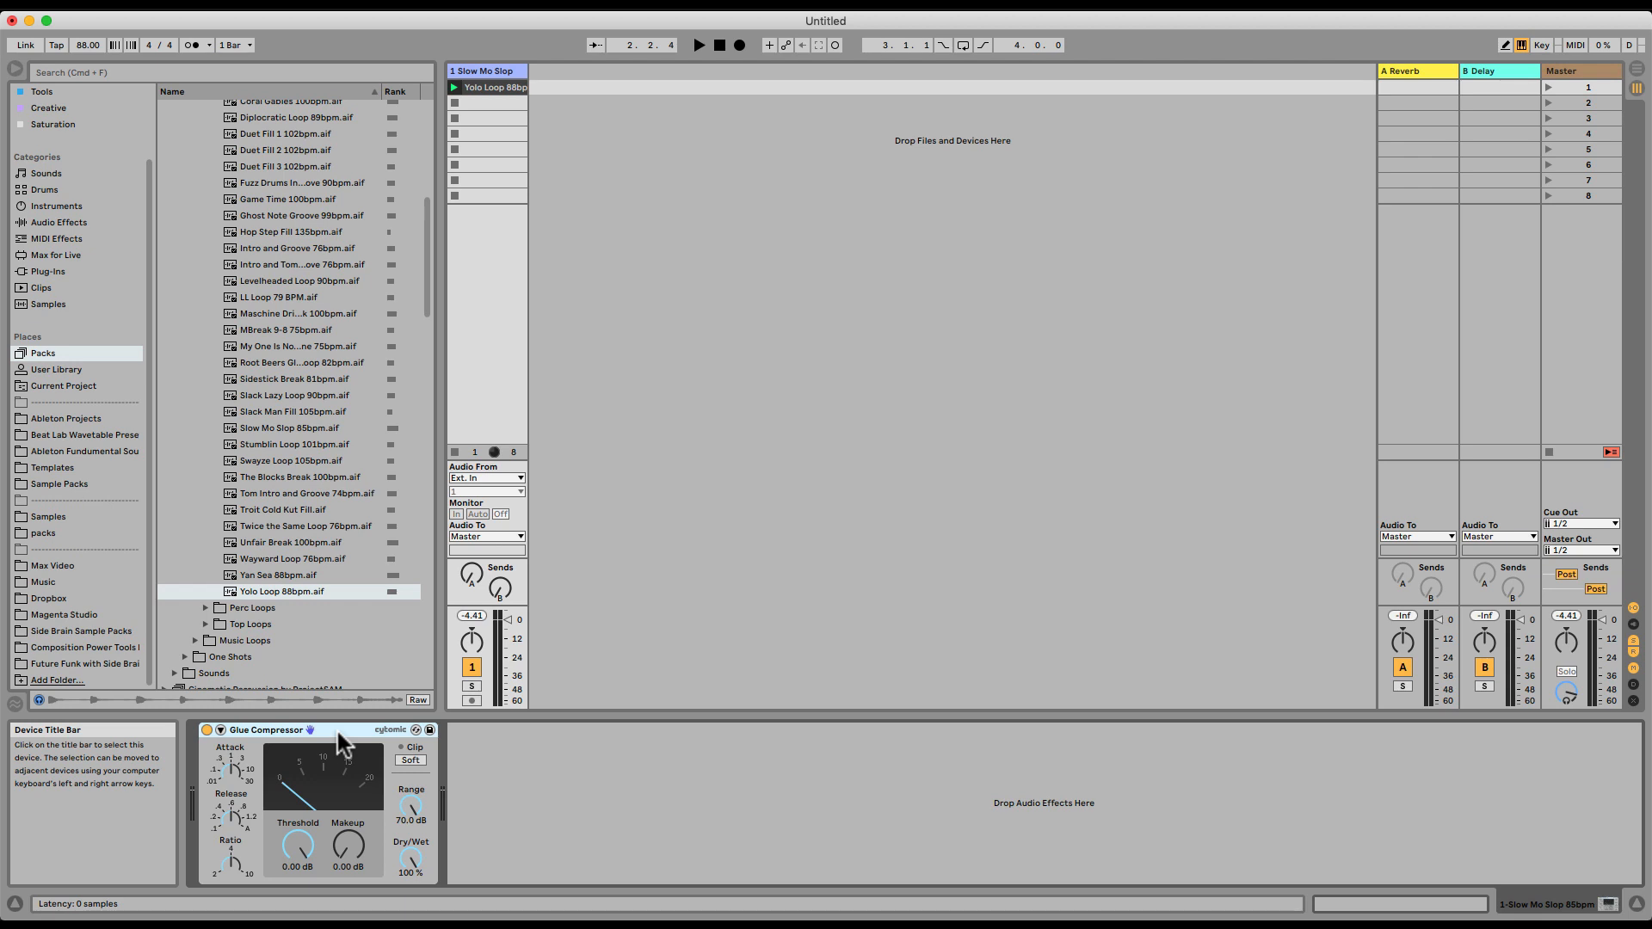
pyautogui.click(206, 730)
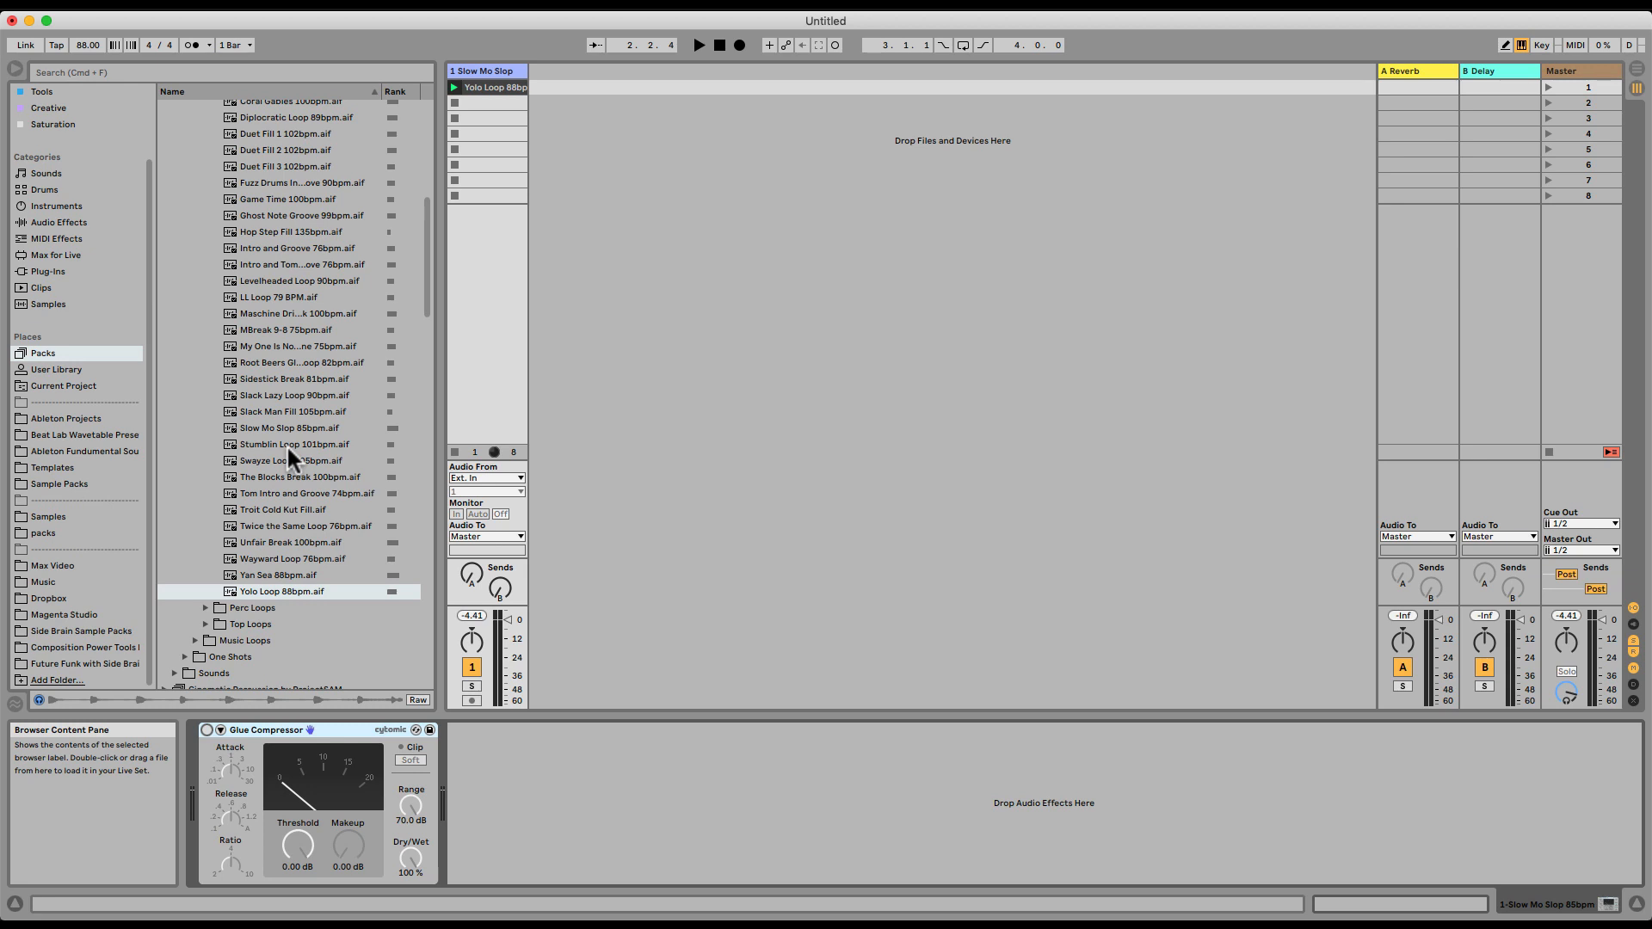
pyautogui.press('space')
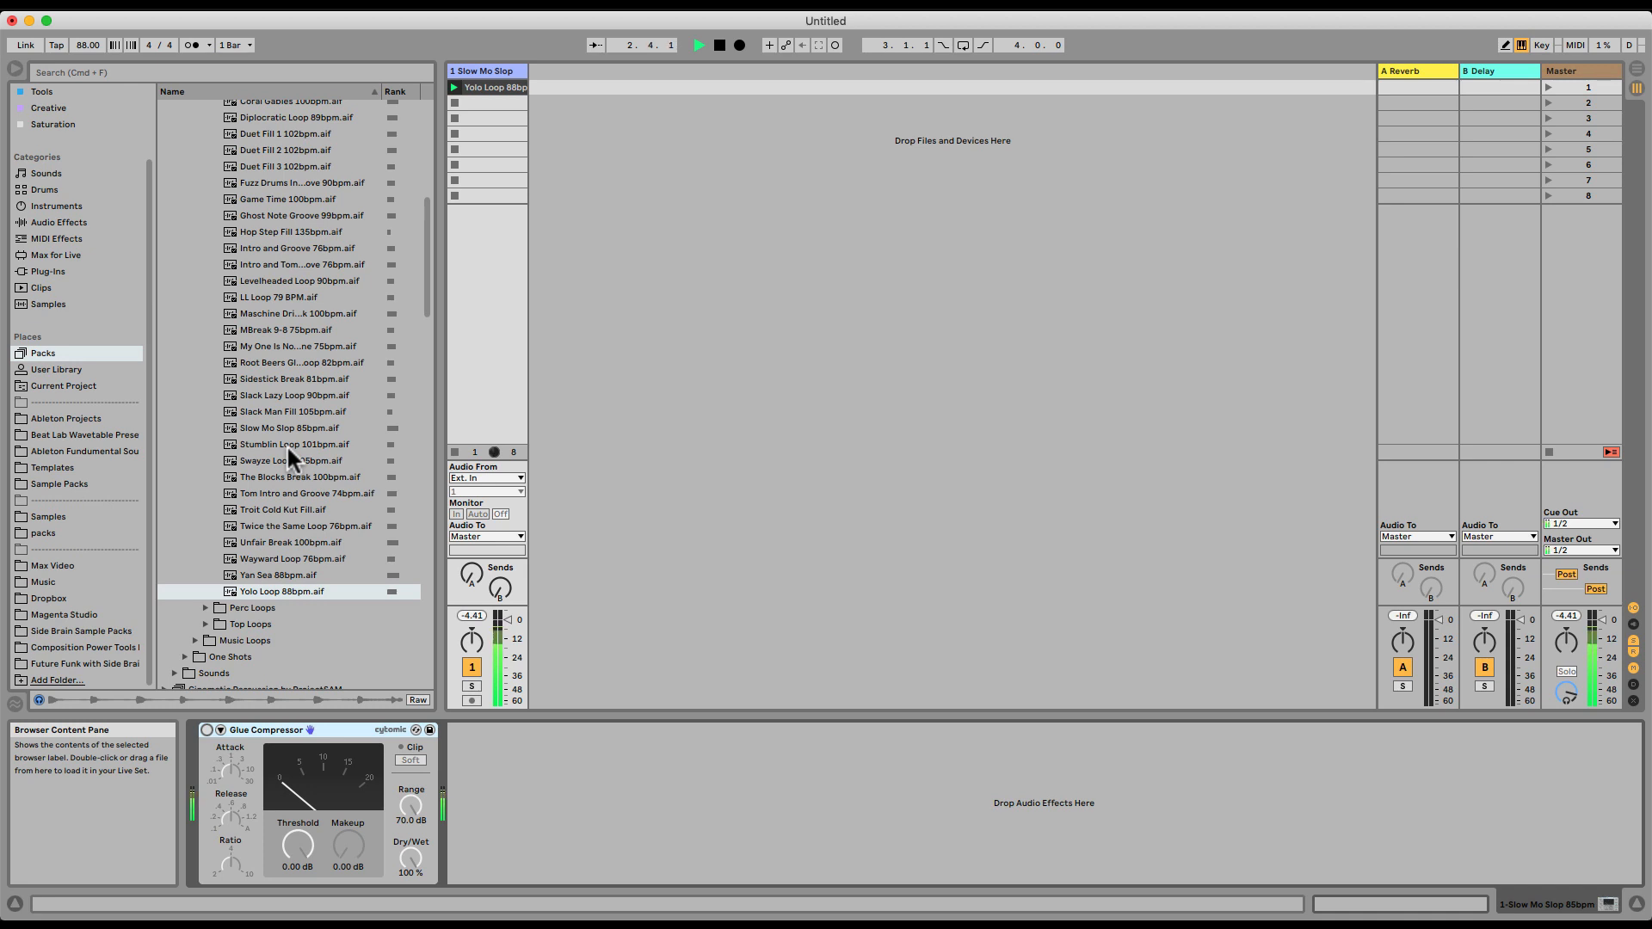
pyautogui.press('space')
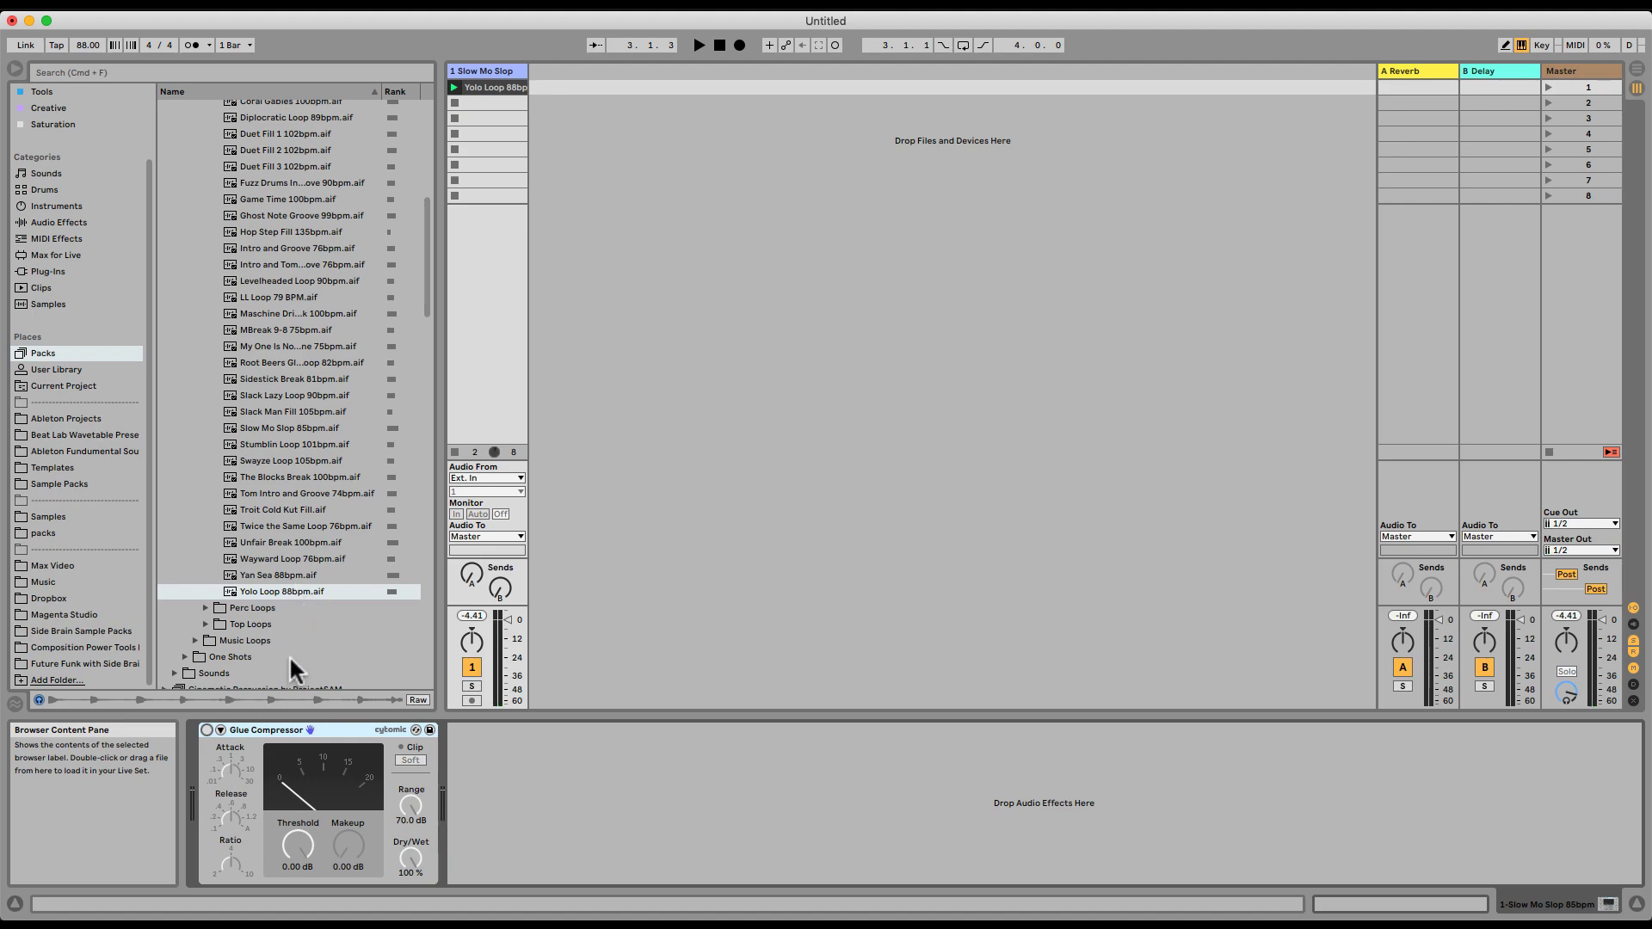
pyautogui.click(207, 730)
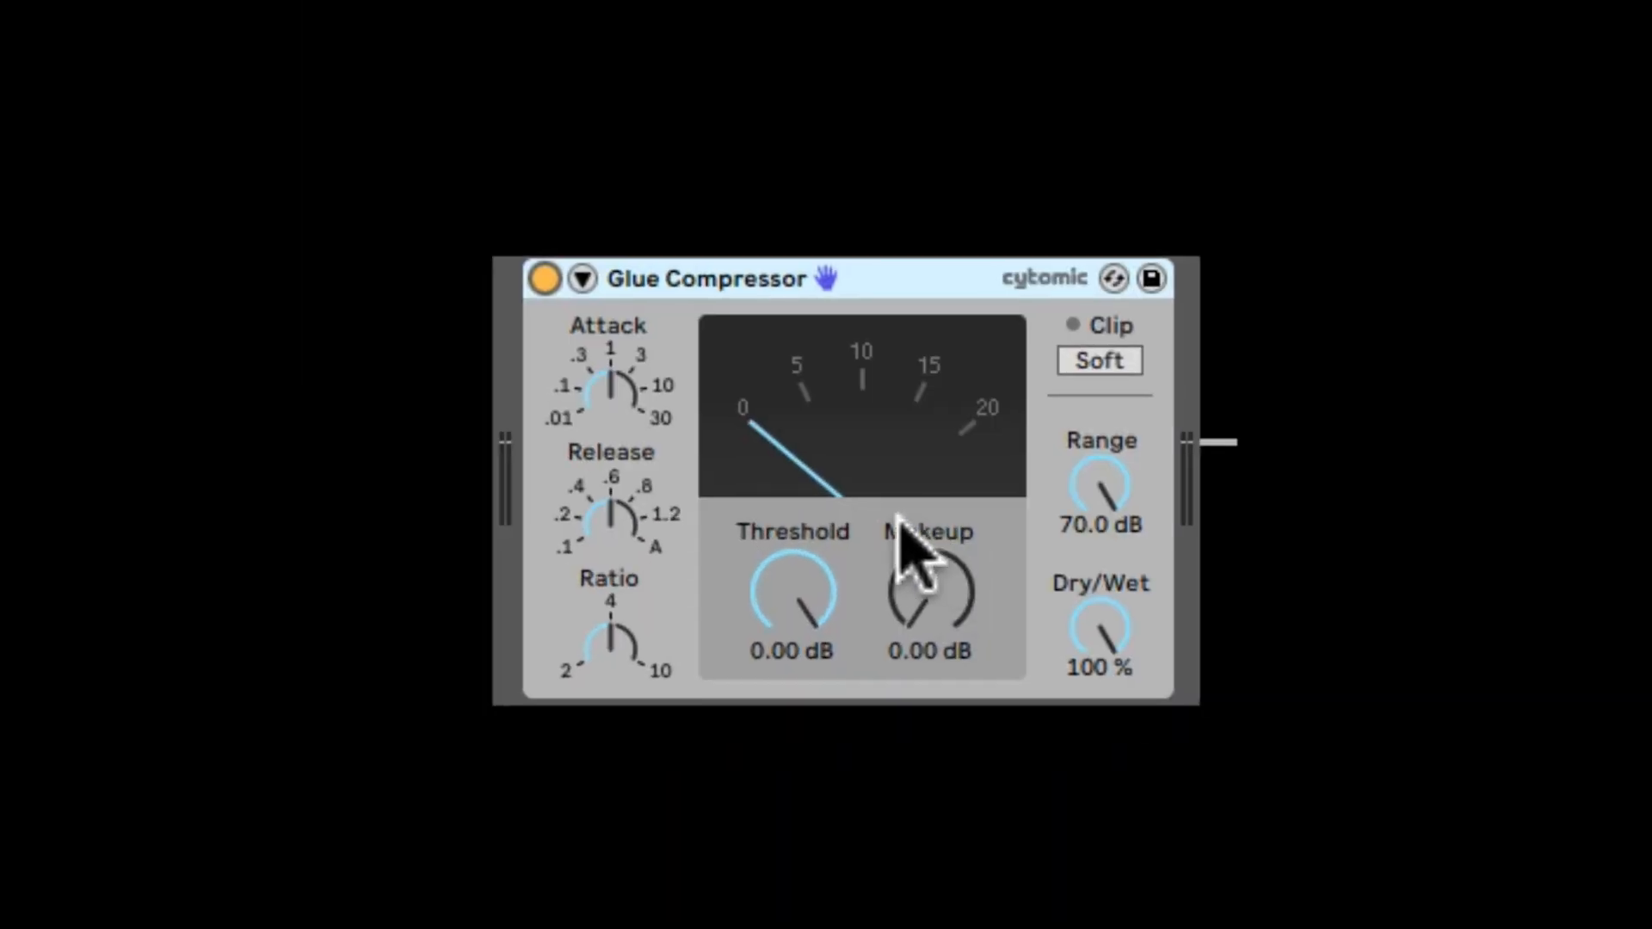
# Lower the Glue Compressor's threshold to -24.1 dB and set the makeup gain to 4.13 dB
pyautogui.moveTo(786, 571); pyautogui.dragTo(786, 660)
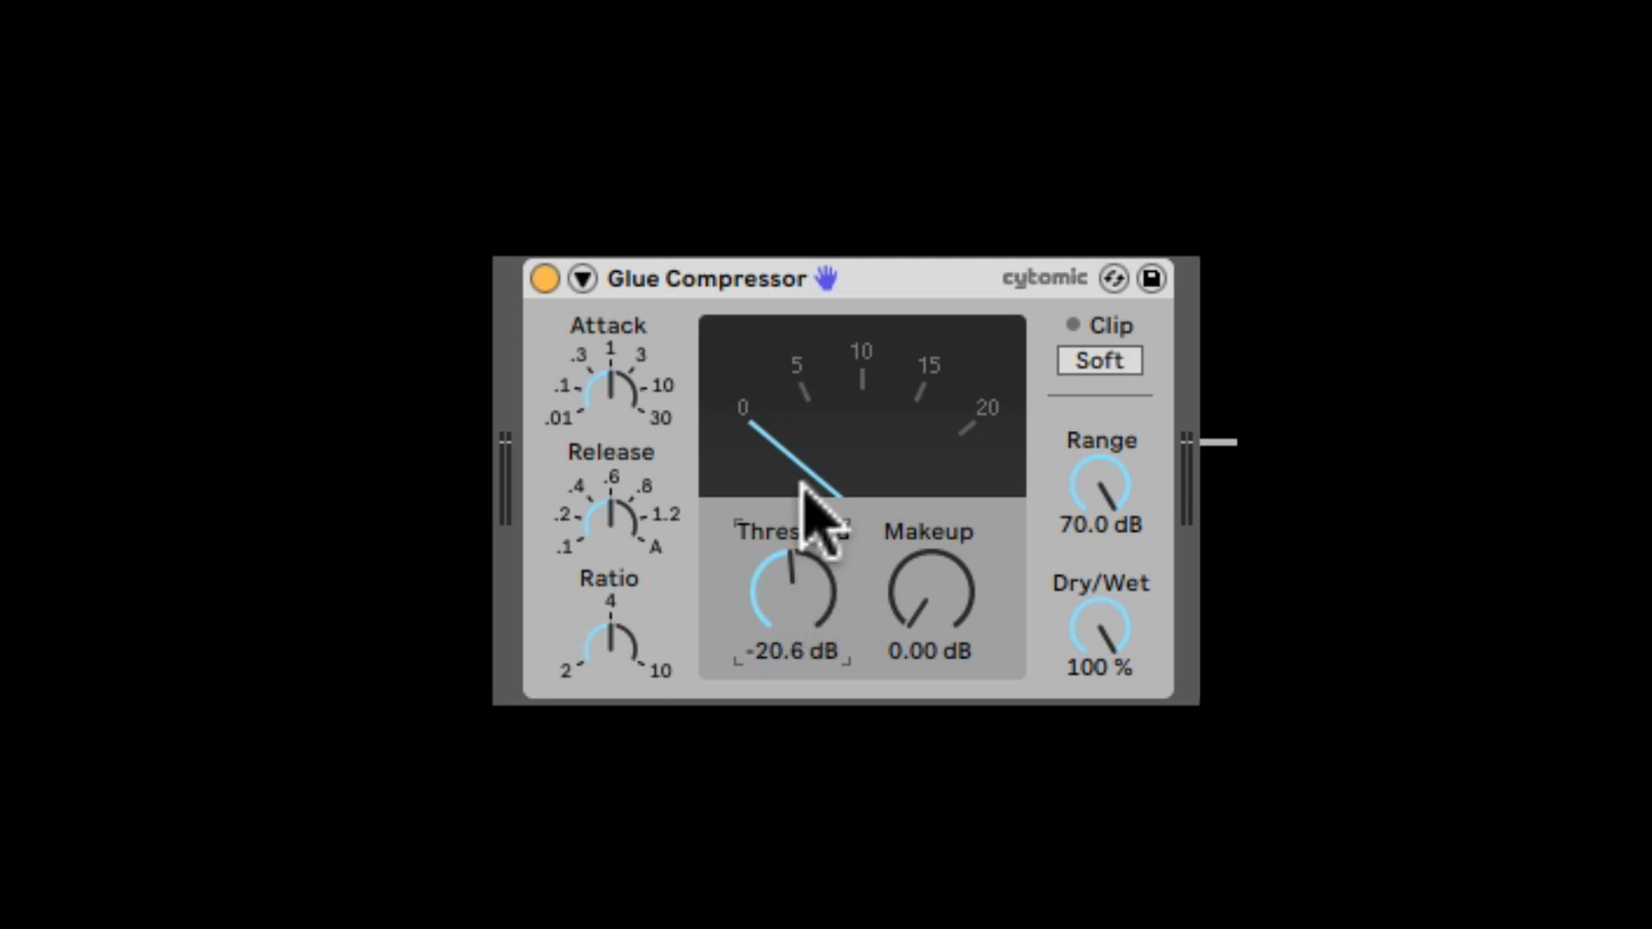
pyautogui.moveTo(807, 571); pyautogui.dragTo(807, 562)
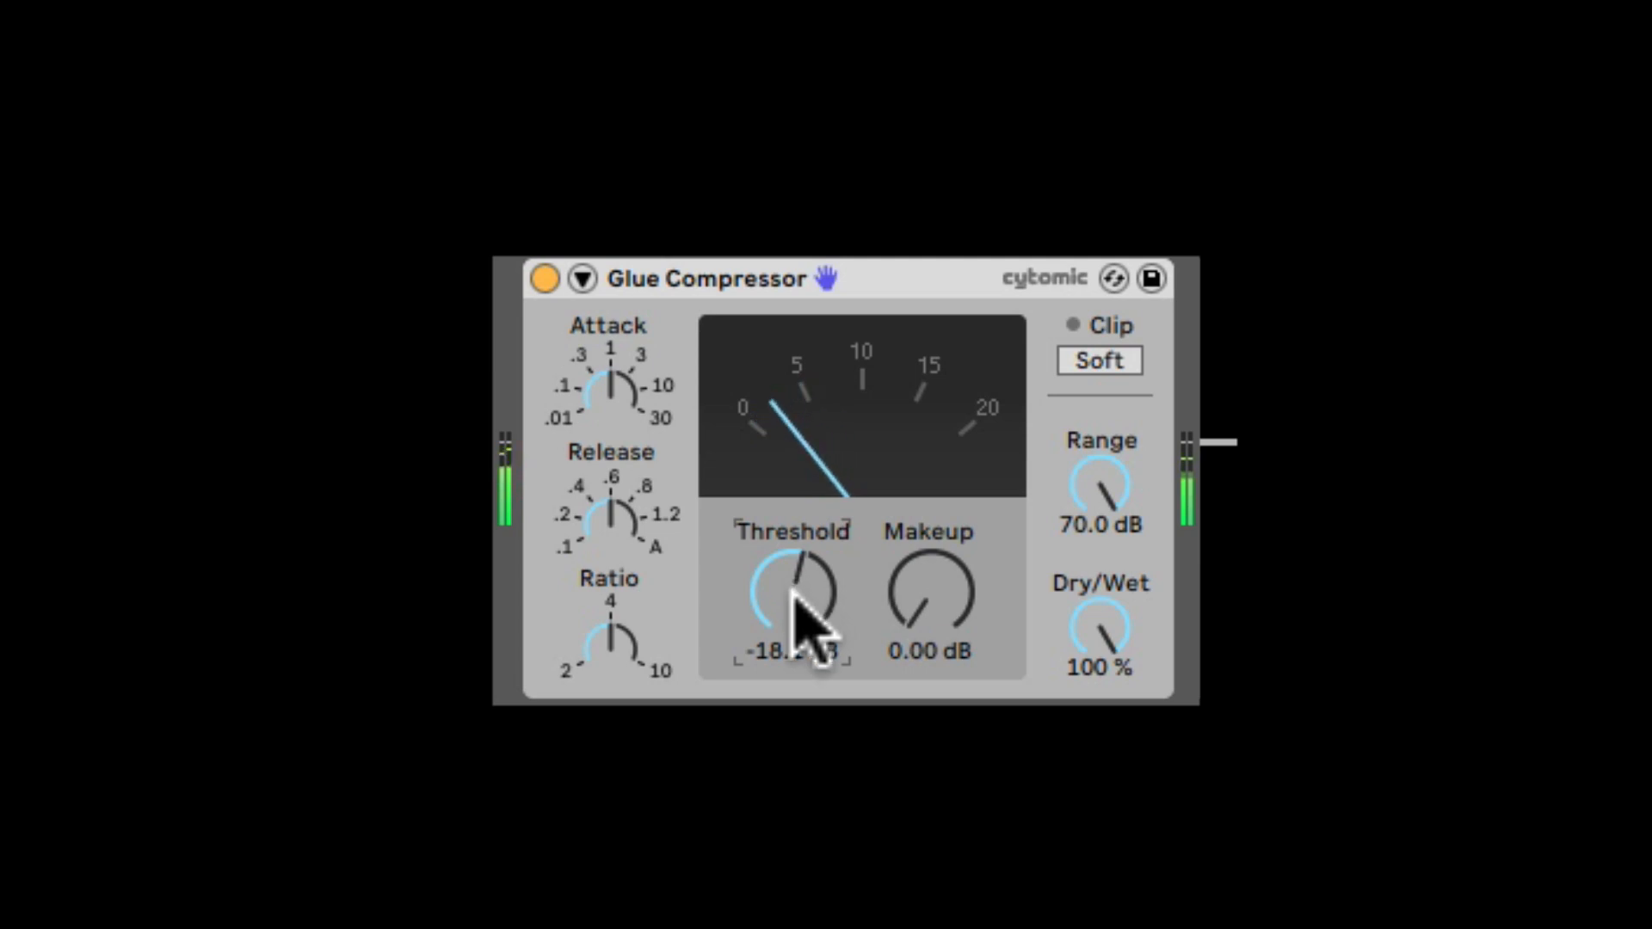
pyautogui.moveTo(796, 589); pyautogui.dragTo(796, 686)
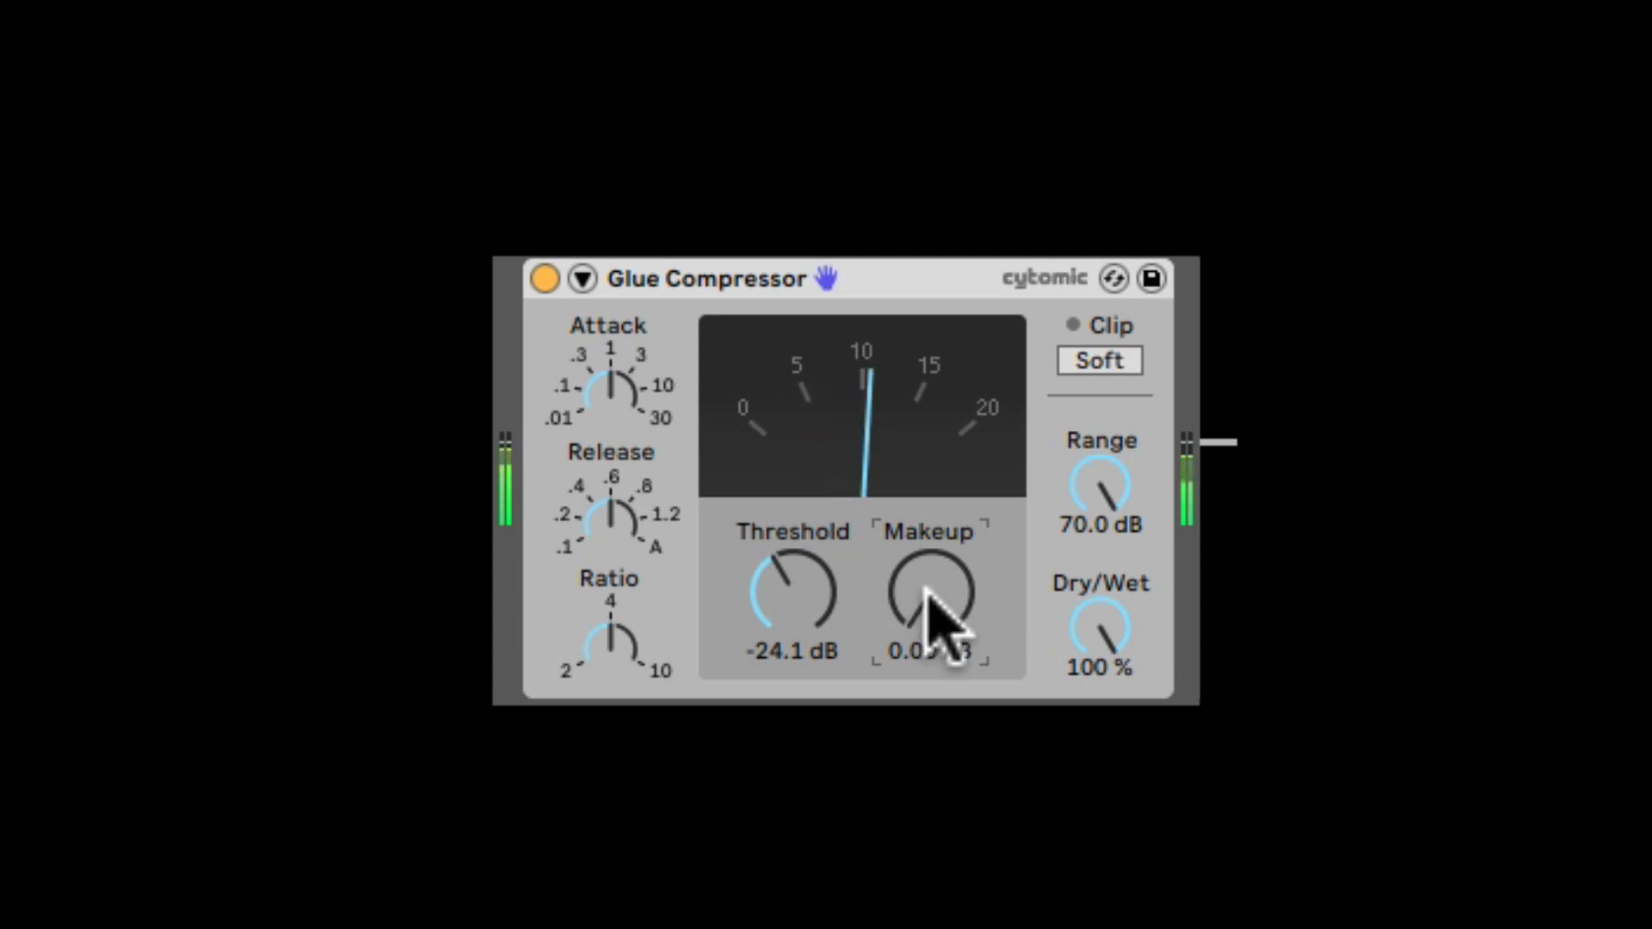
pyautogui.moveTo(930, 593)
pyautogui.mouseDown()
pyautogui.moveTo(929, 574)
pyautogui.moveTo(930, 592)
pyautogui.mouseUp()
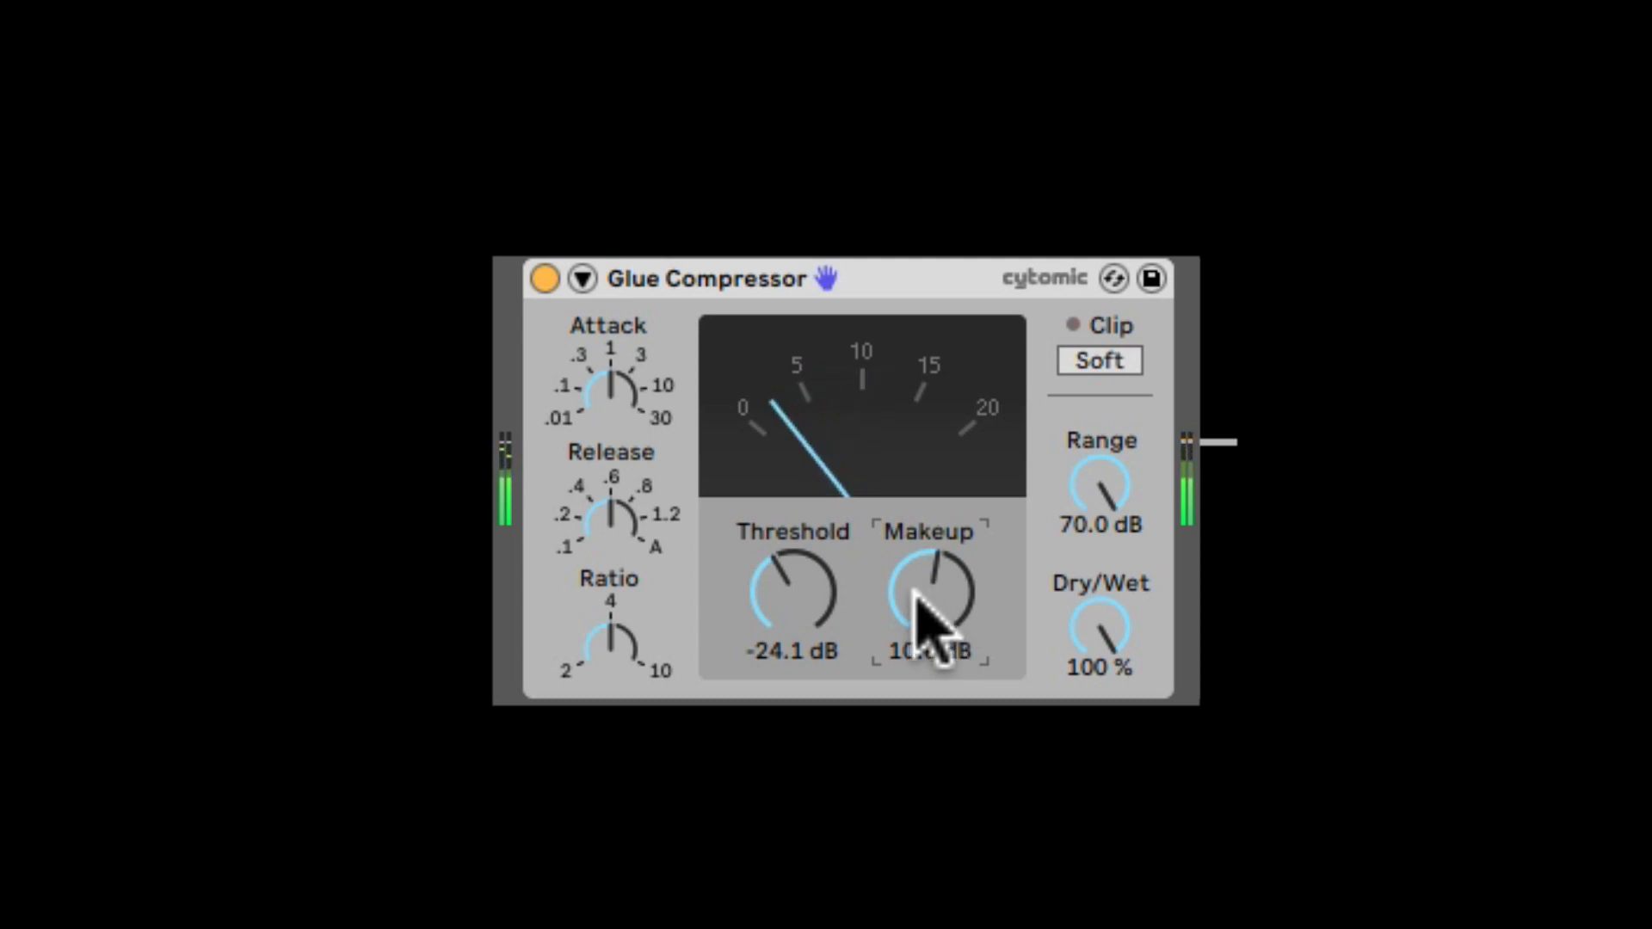
pyautogui.moveTo(930, 620); pyautogui.dragTo(930, 666)
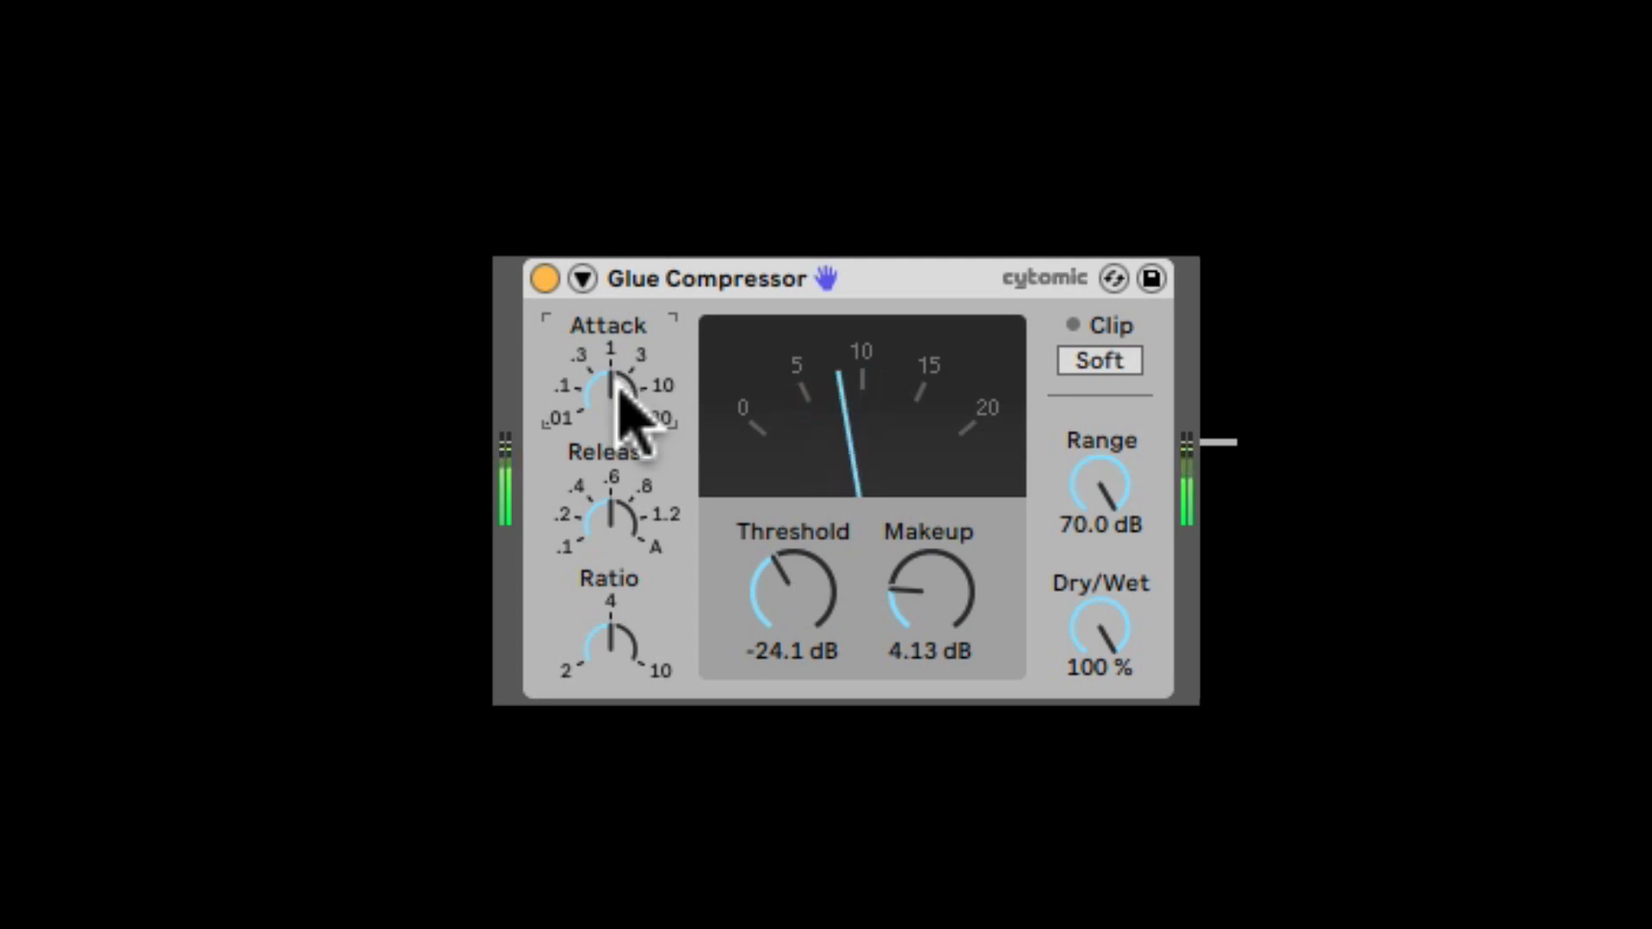
# Try the attack at 30 and .01 before returning it to 1, with the threshold lowered to -25.7 dB
pyautogui.moveTo(612, 389); pyautogui.dragTo(612, 283)
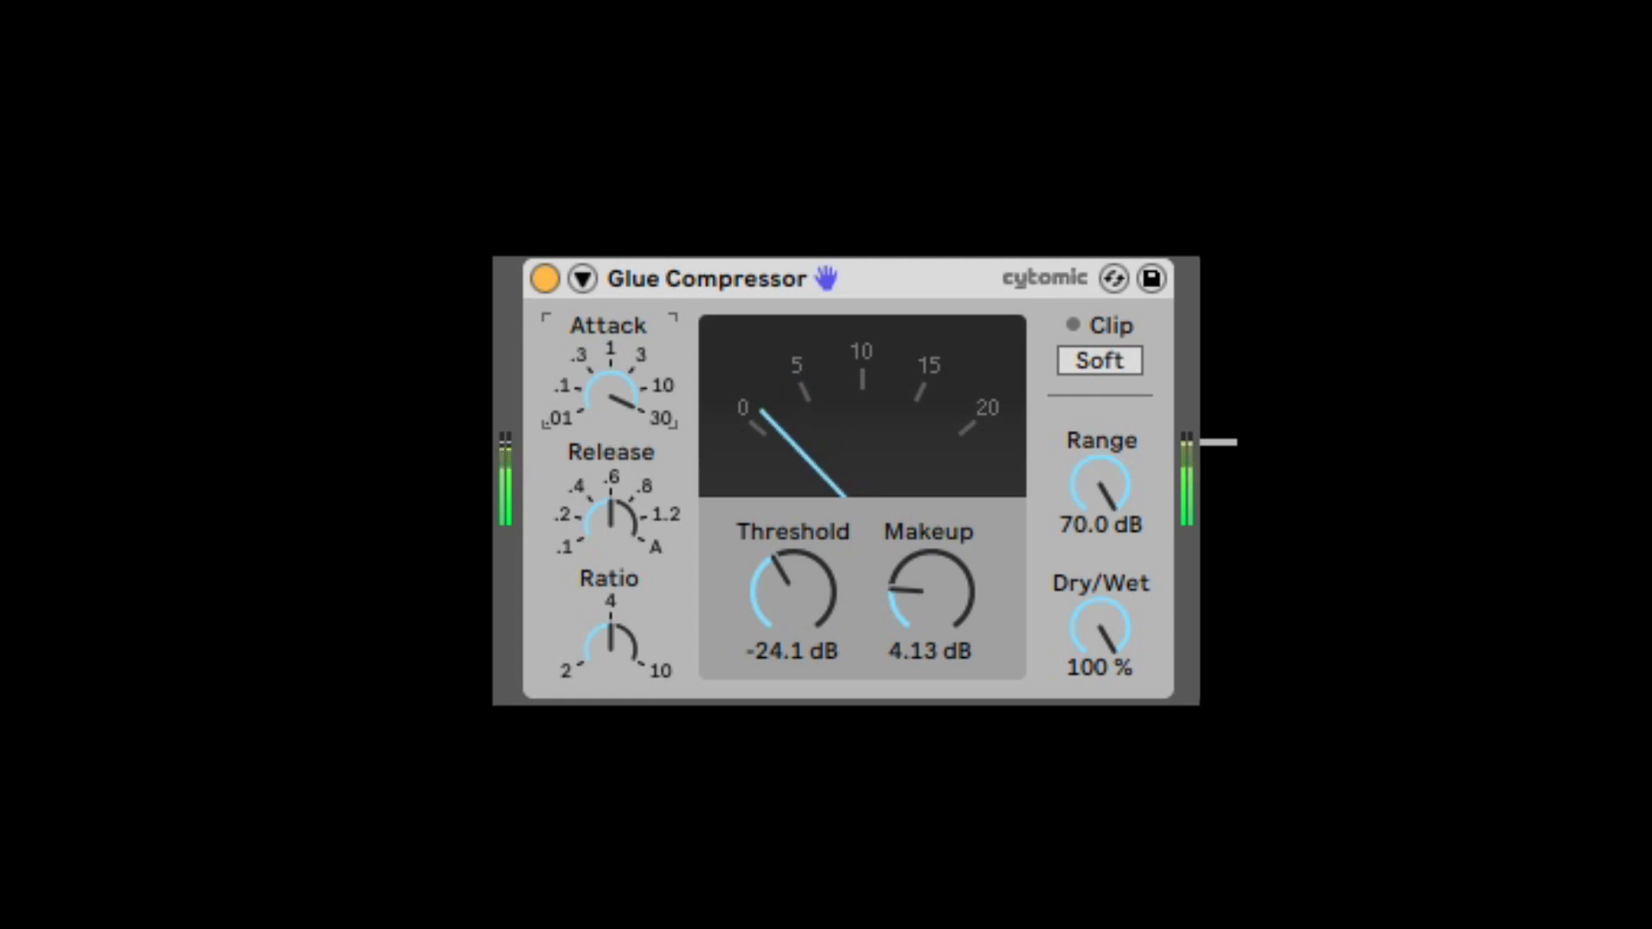
pyautogui.click(613, 395)
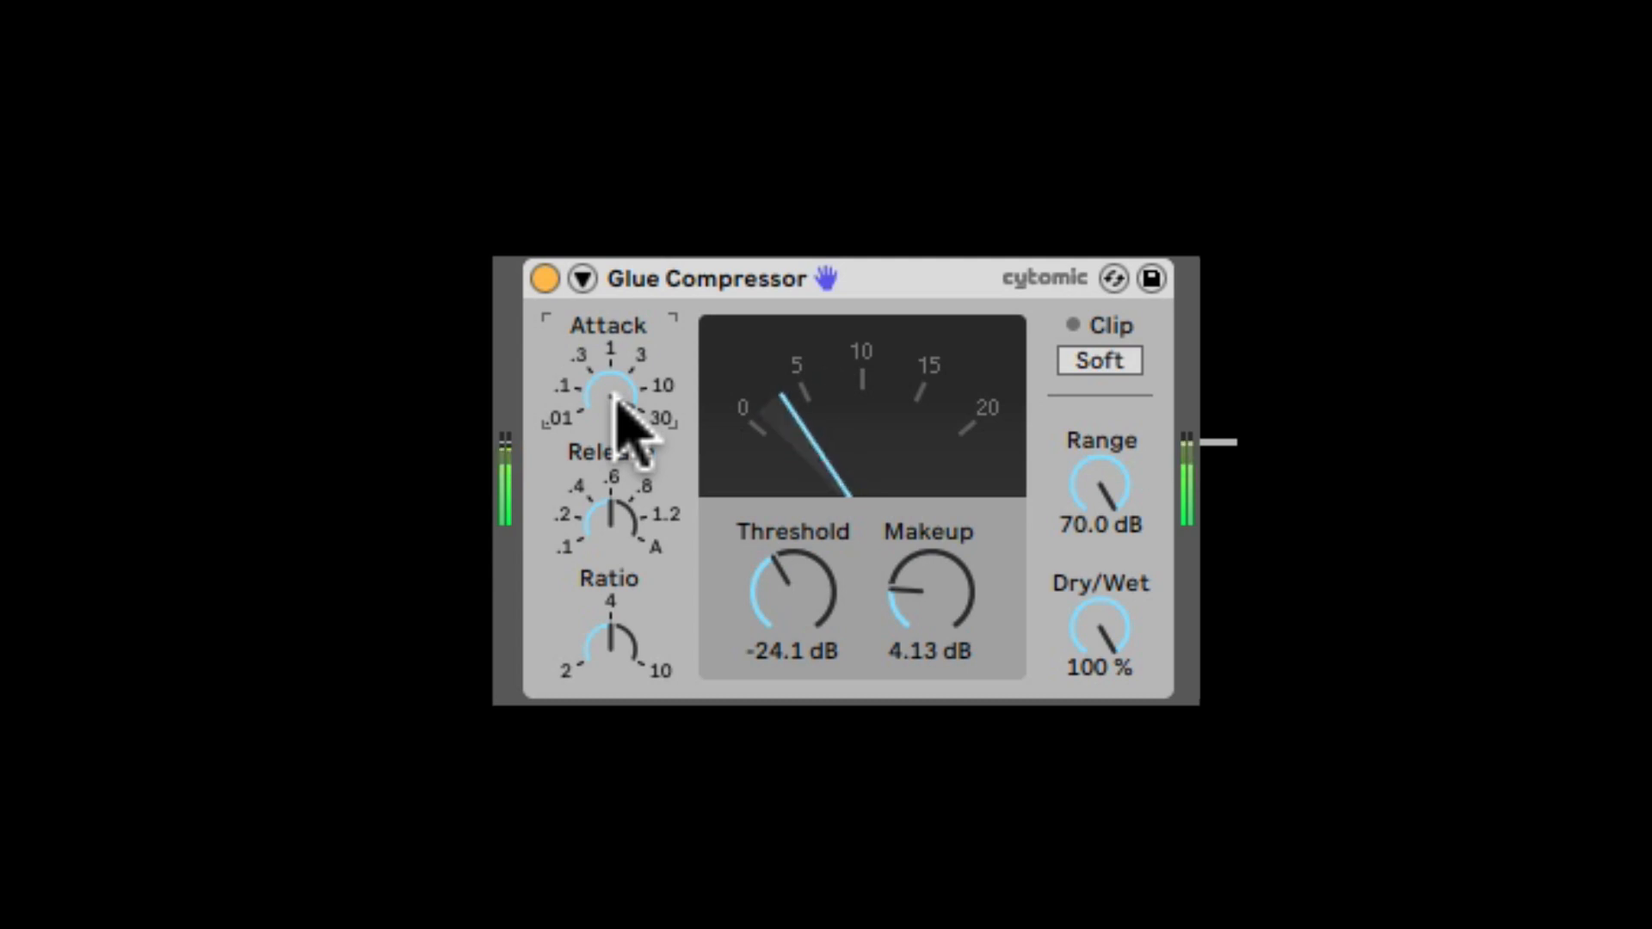
pyautogui.moveTo(795, 567); pyautogui.dragTo(795, 581)
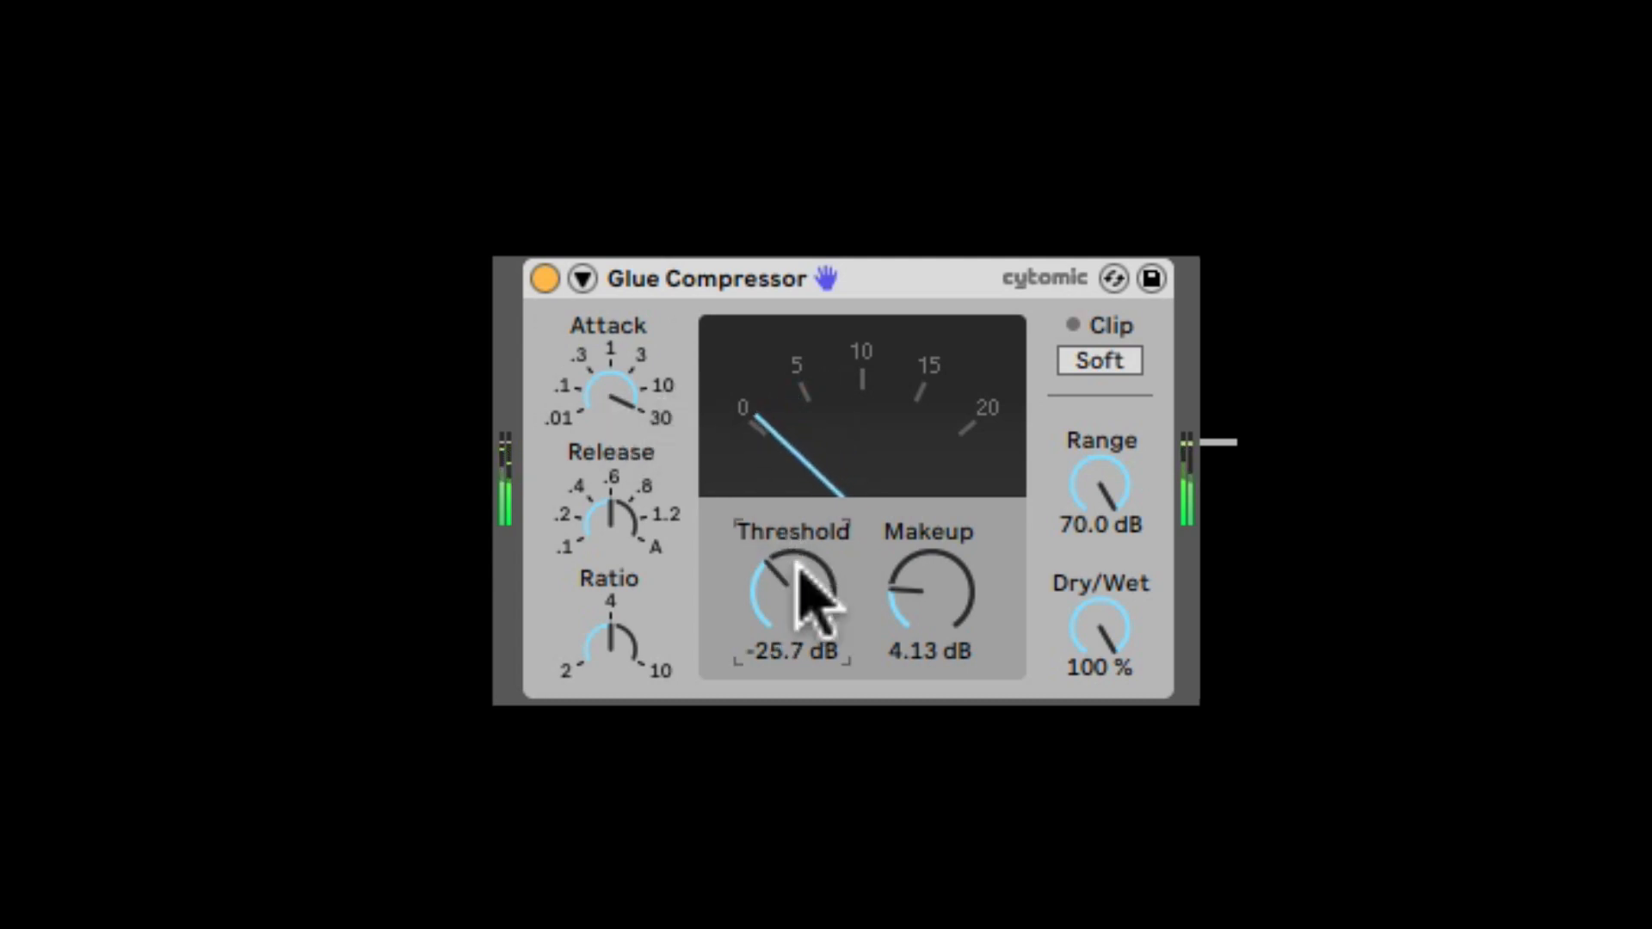
pyautogui.moveTo(622, 403); pyautogui.dragTo(621, 481)
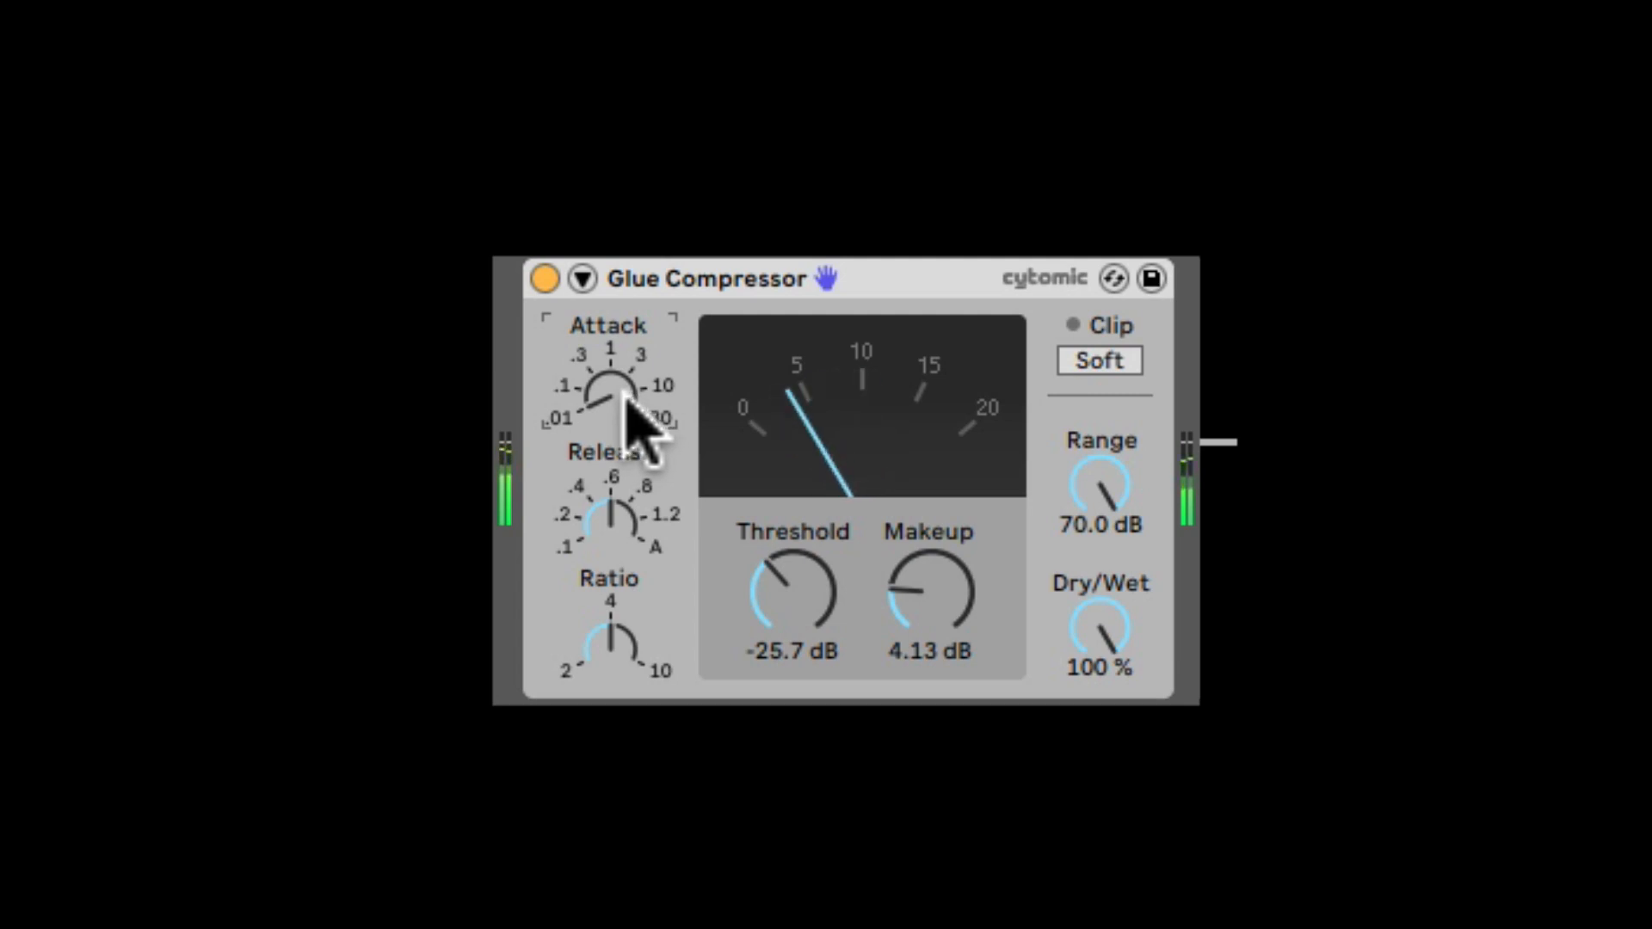
pyautogui.moveTo(629, 405); pyautogui.dragTo(628, 353)
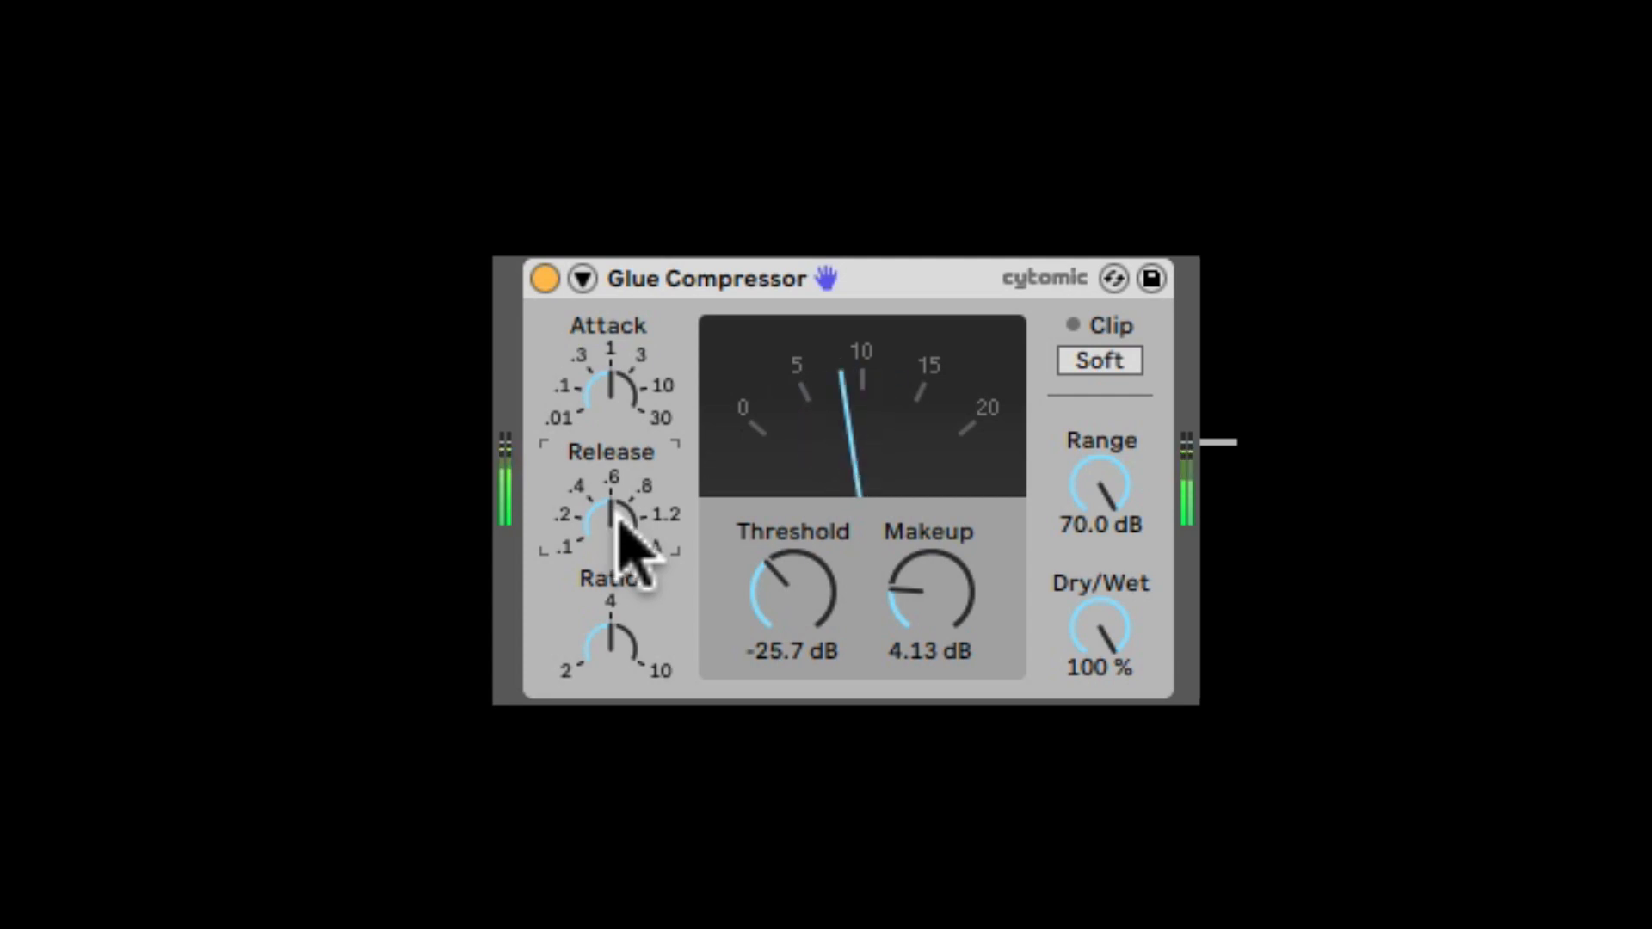
# Try a longer release on the playing loop and return the release to .6
pyautogui.moveTo(617, 514); pyautogui.dragTo(617, 437)
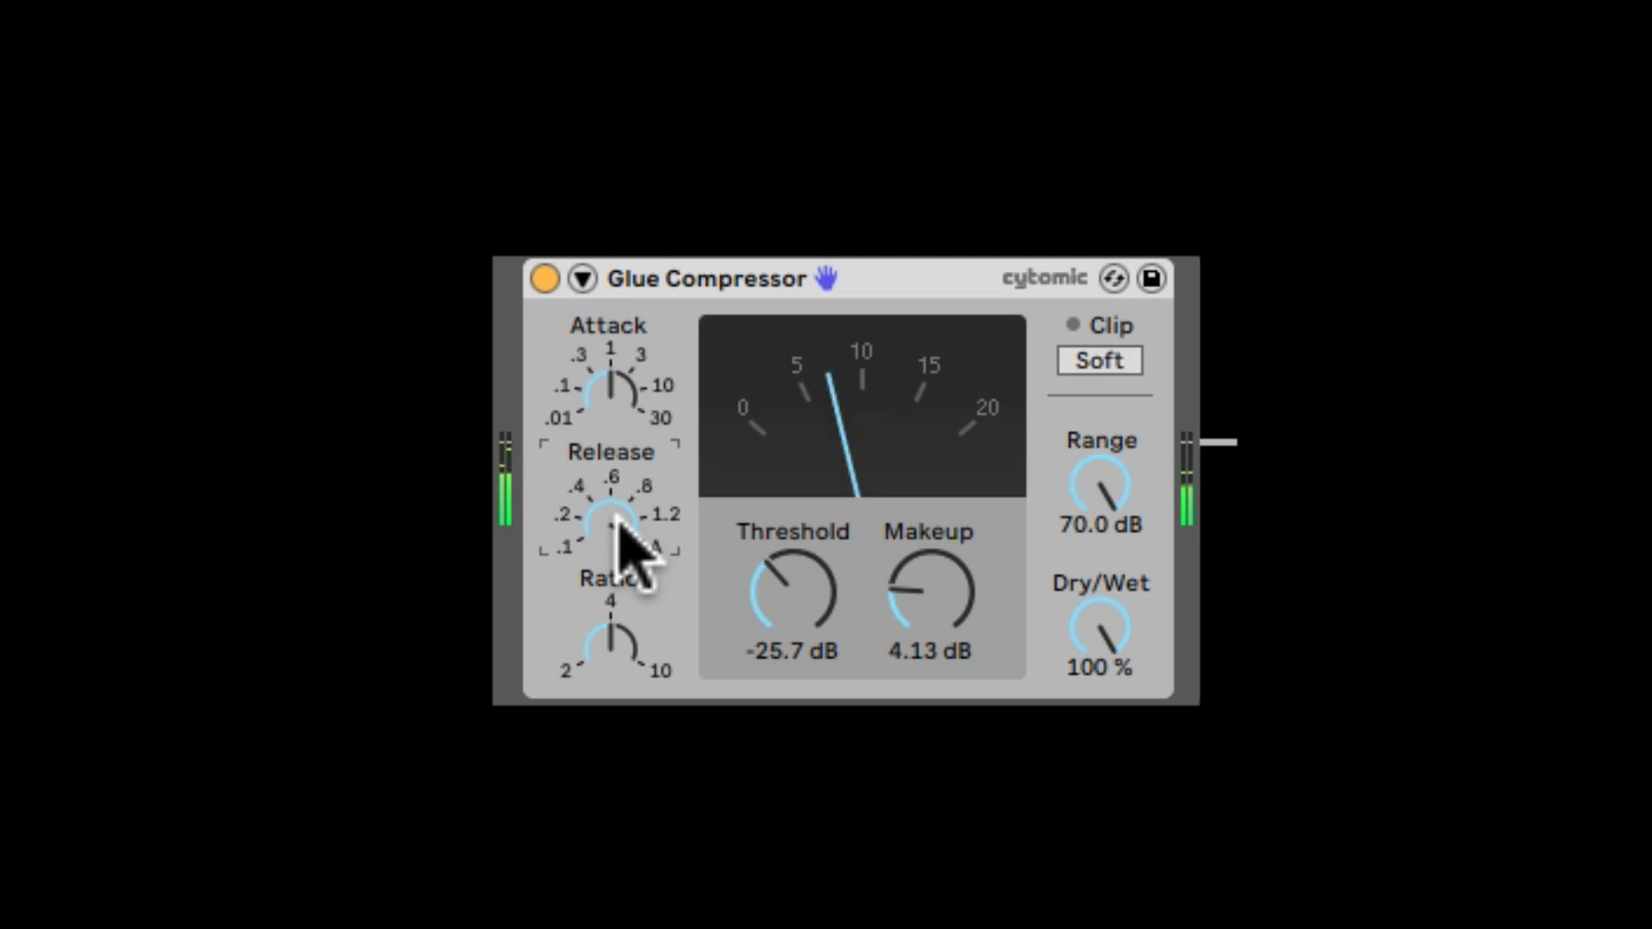
pyautogui.click(616, 516)
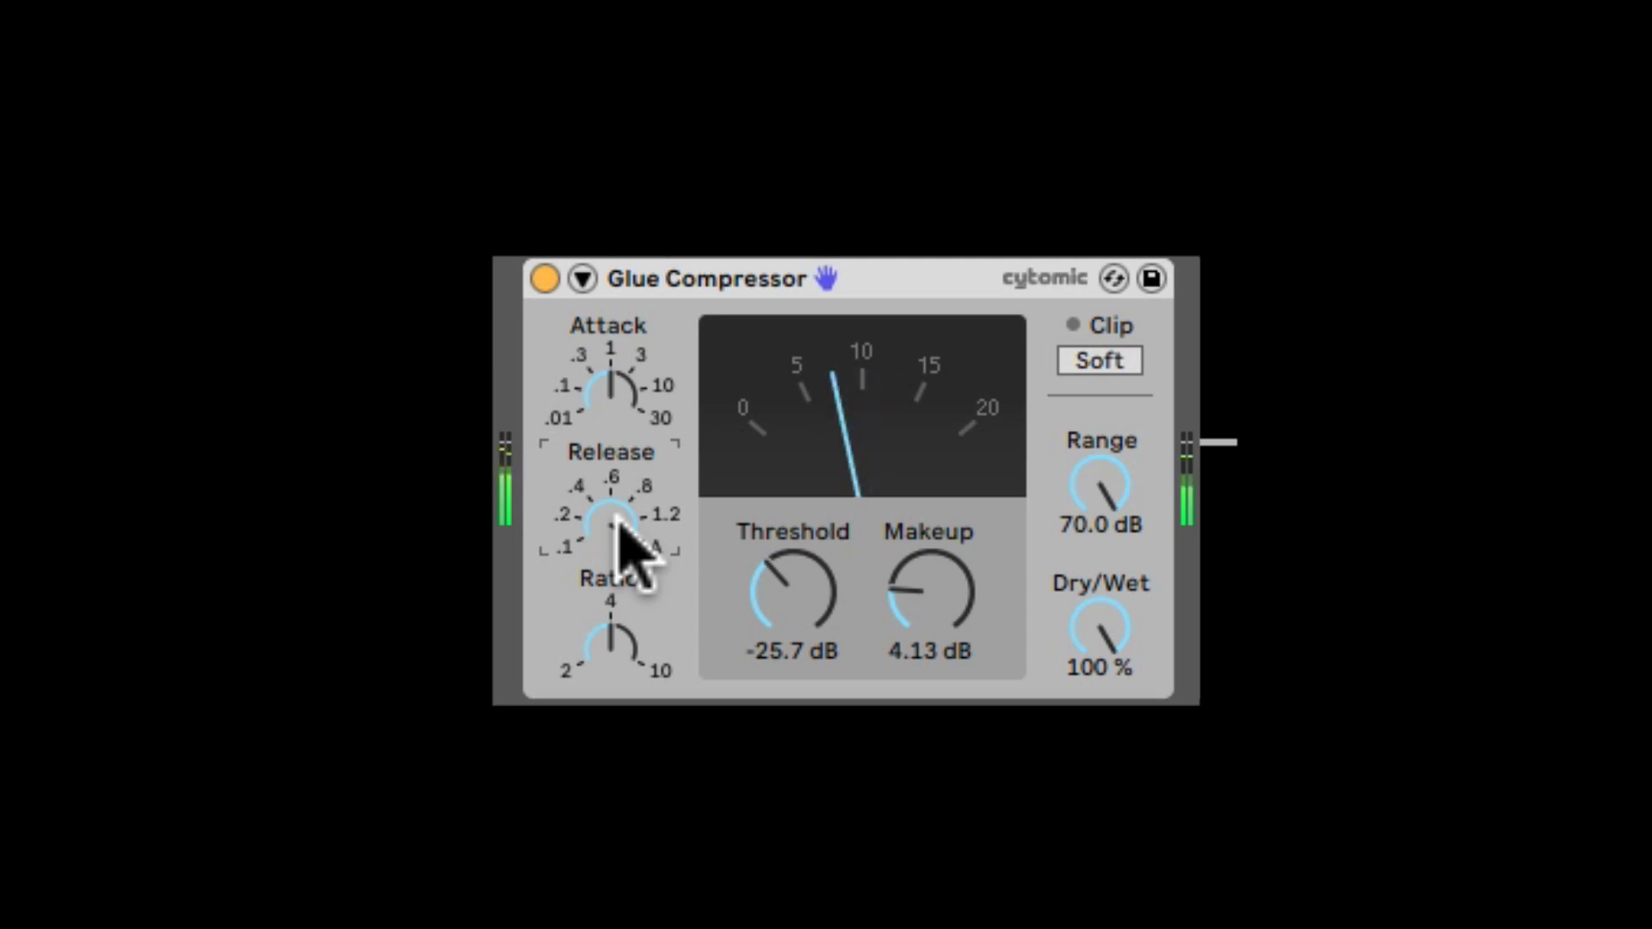
pyautogui.moveTo(616, 517); pyautogui.dragTo(616, 568)
# Try other compression ratios on the playing loop and return the ratio to 4
pyautogui.click(601, 639)
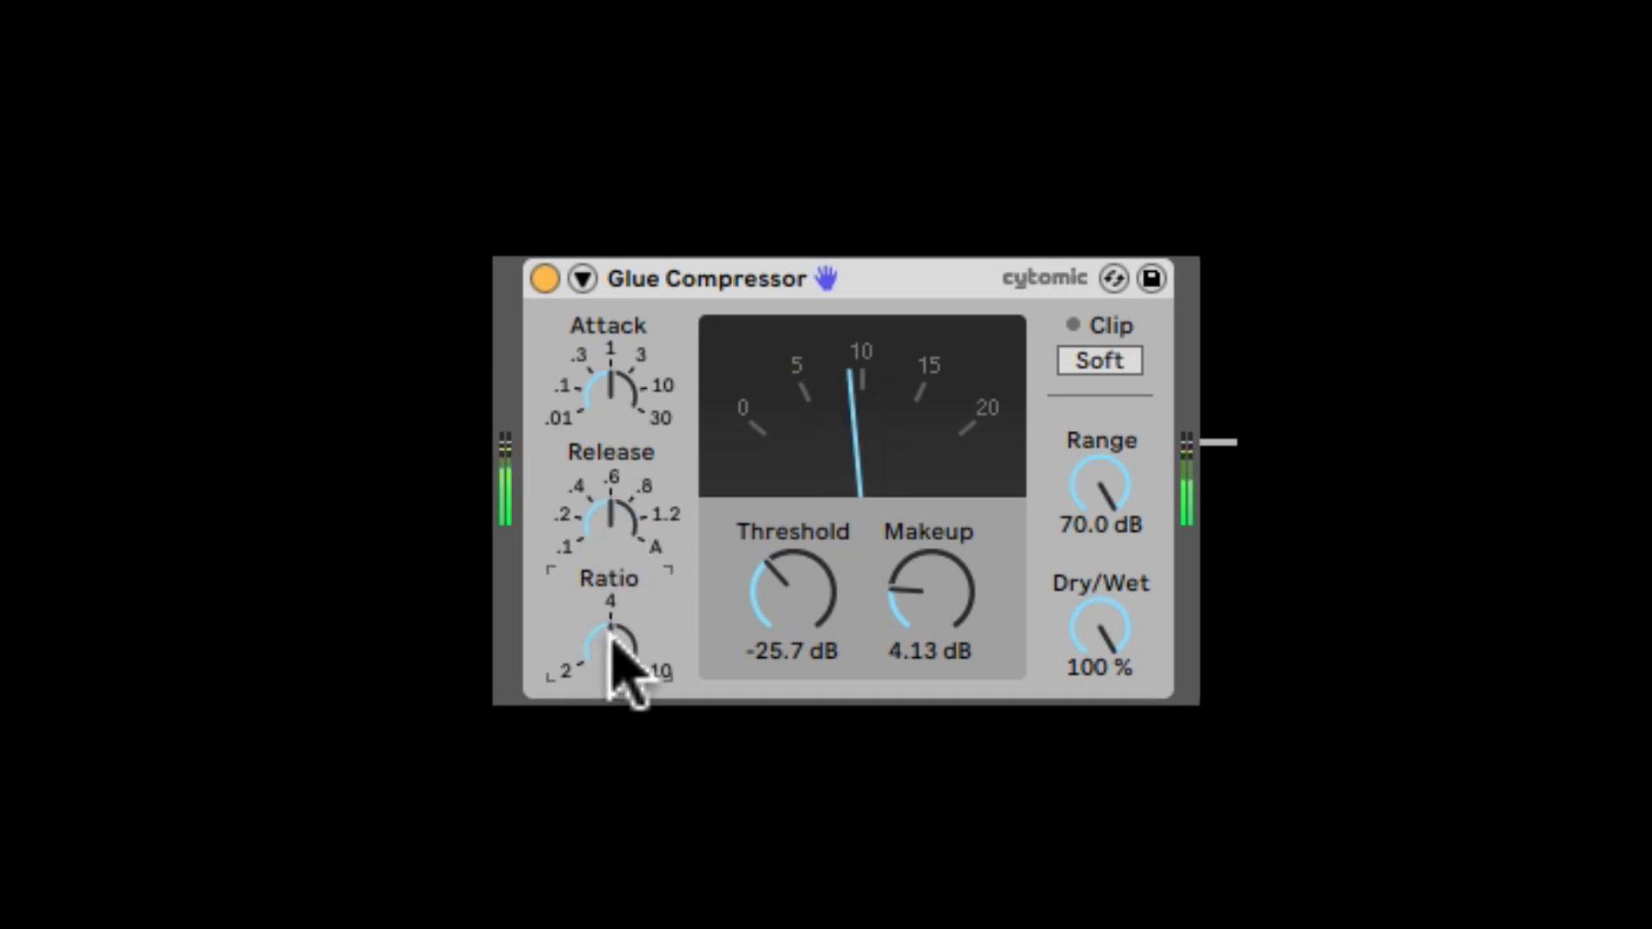
pyautogui.moveTo(609, 637)
pyautogui.mouseDown()
pyautogui.moveTo(609, 667)
pyautogui.moveTo(613, 586)
pyautogui.moveTo(614, 667)
pyautogui.mouseUp()
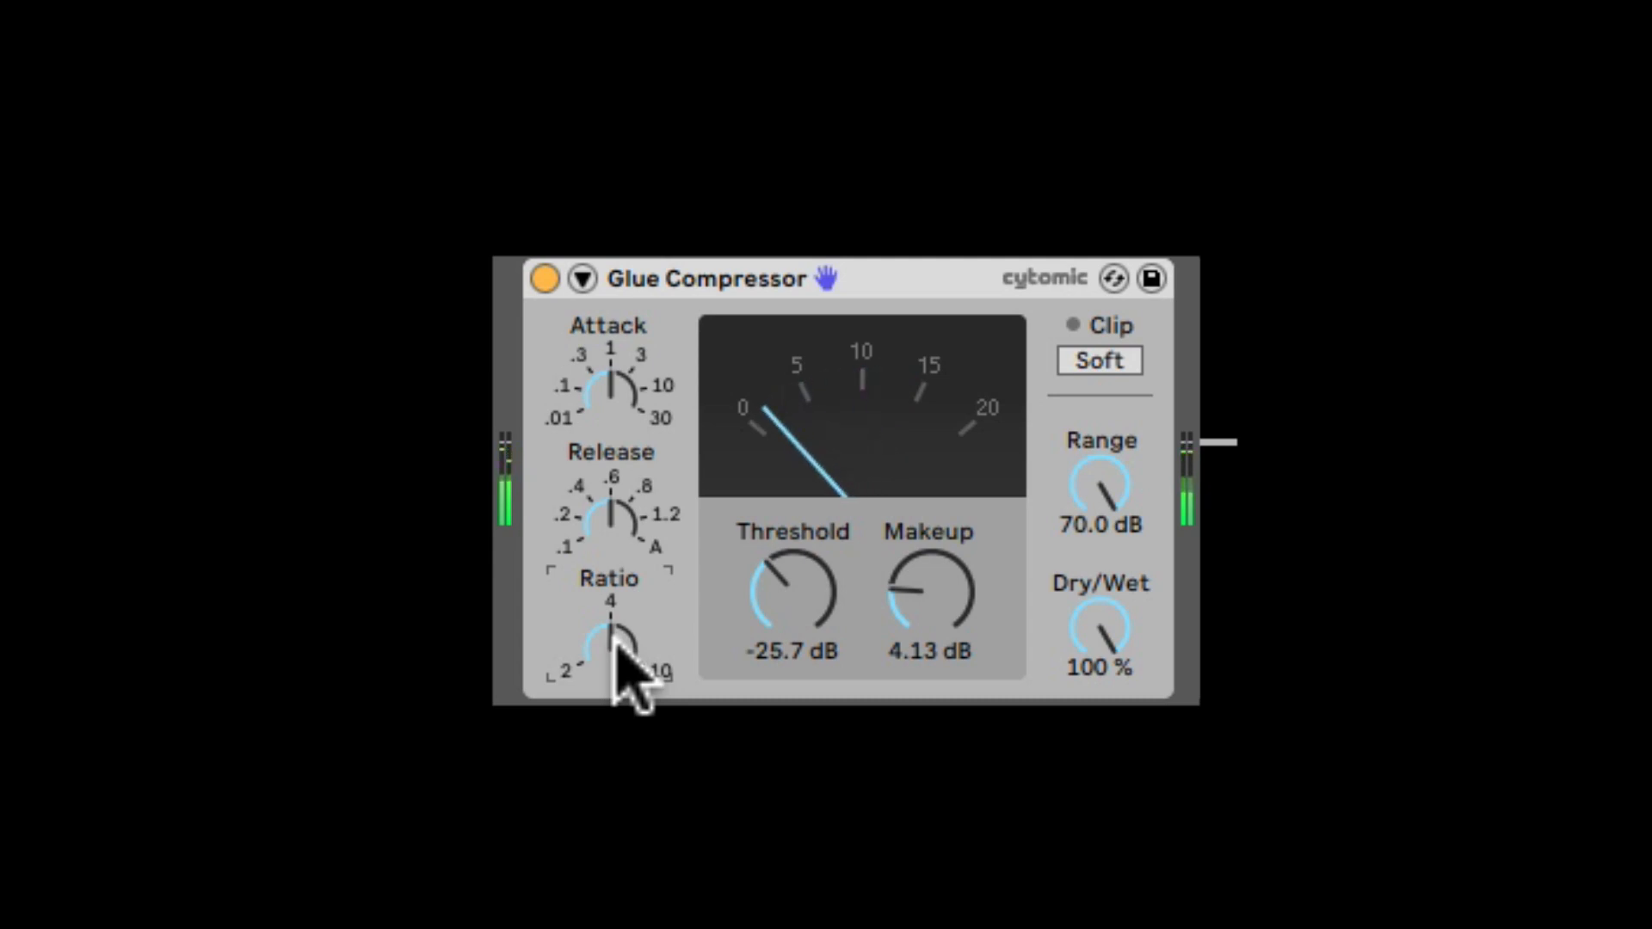
pyautogui.click(621, 678)
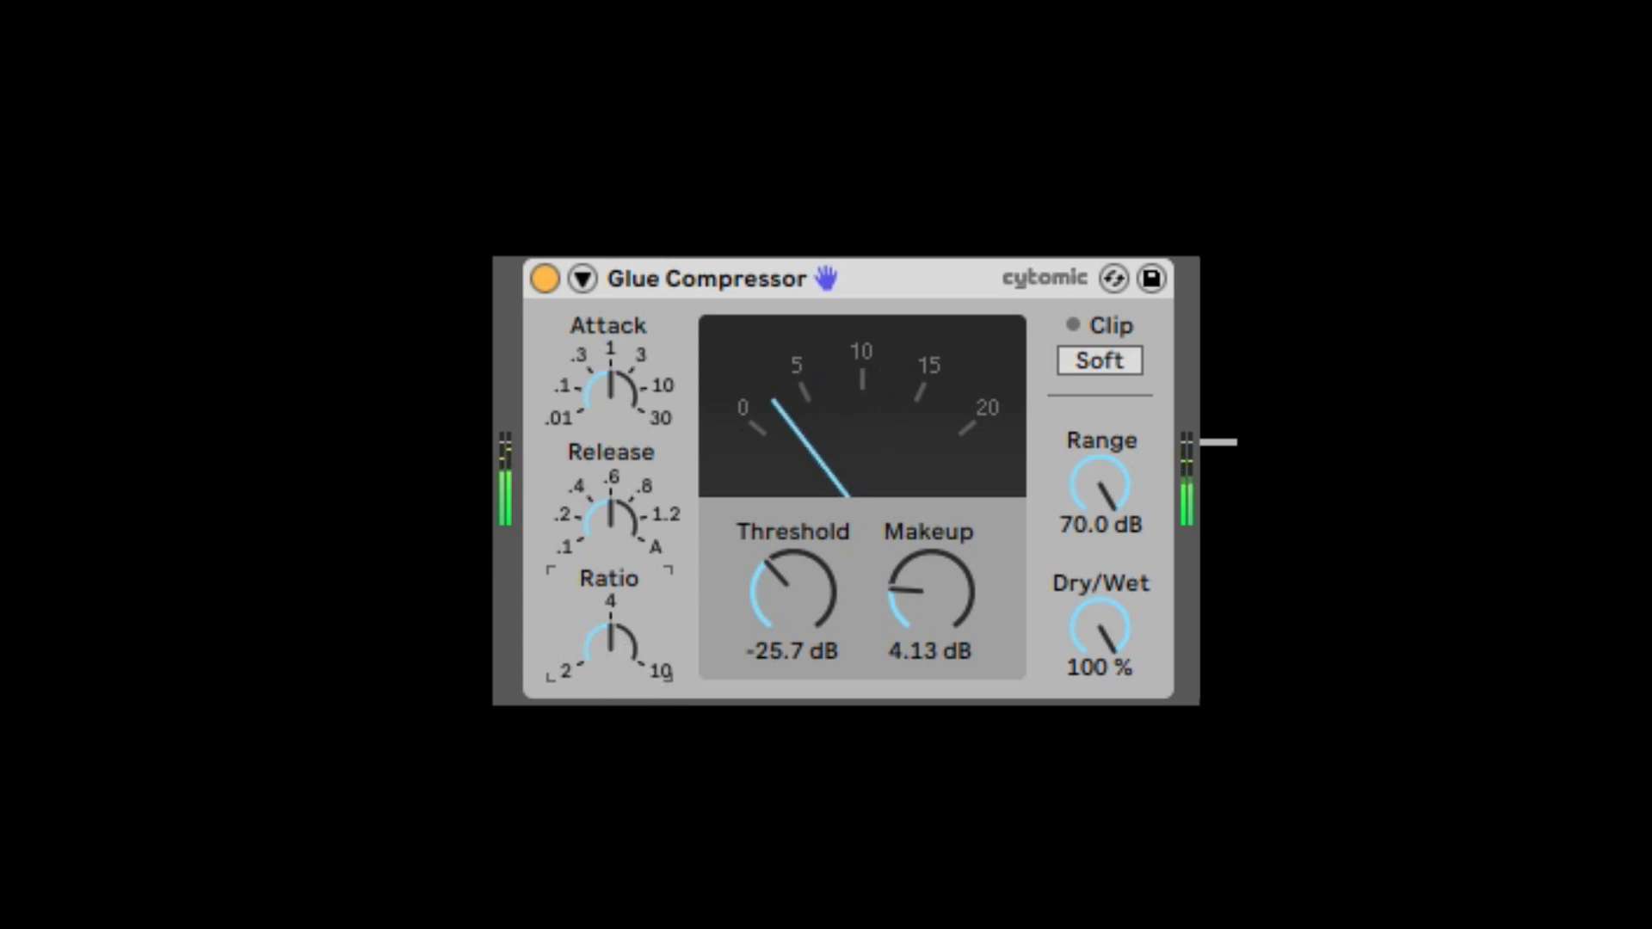
pyautogui.moveTo(627, 675); pyautogui.dragTo(627, 637)
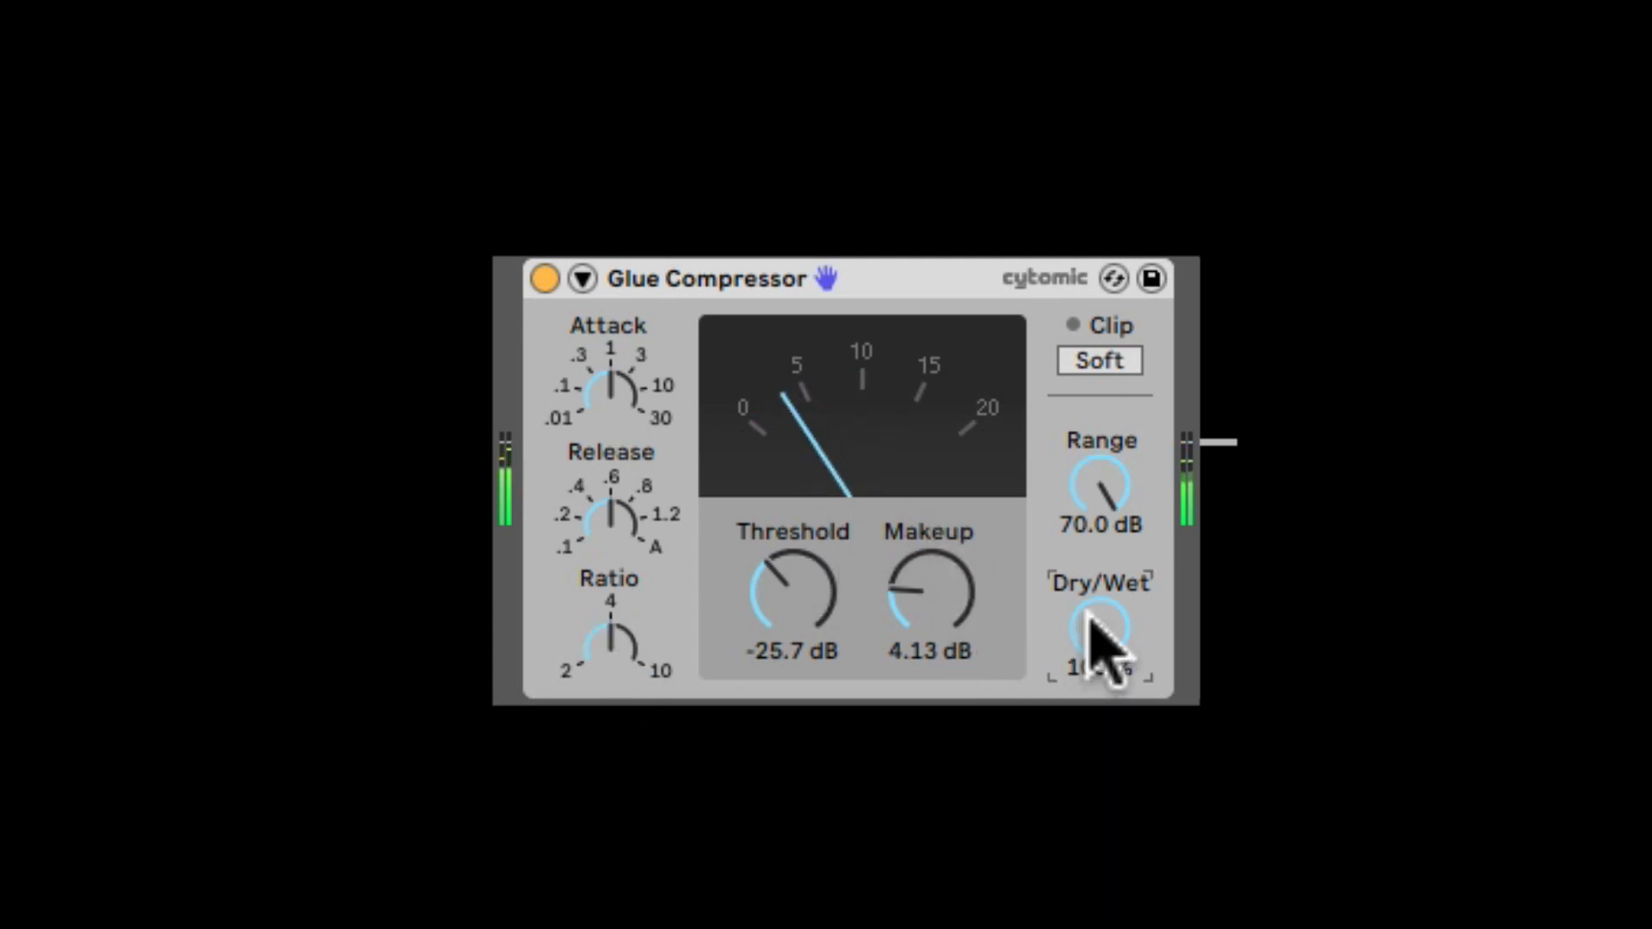
# Set up heavy parallel compression with Dry/Wet at 50%, the threshold at -36.8 dB and the makeup gain at 11.1 dB
pyautogui.moveTo(1099, 633); pyautogui.dragTo(1099, 804)
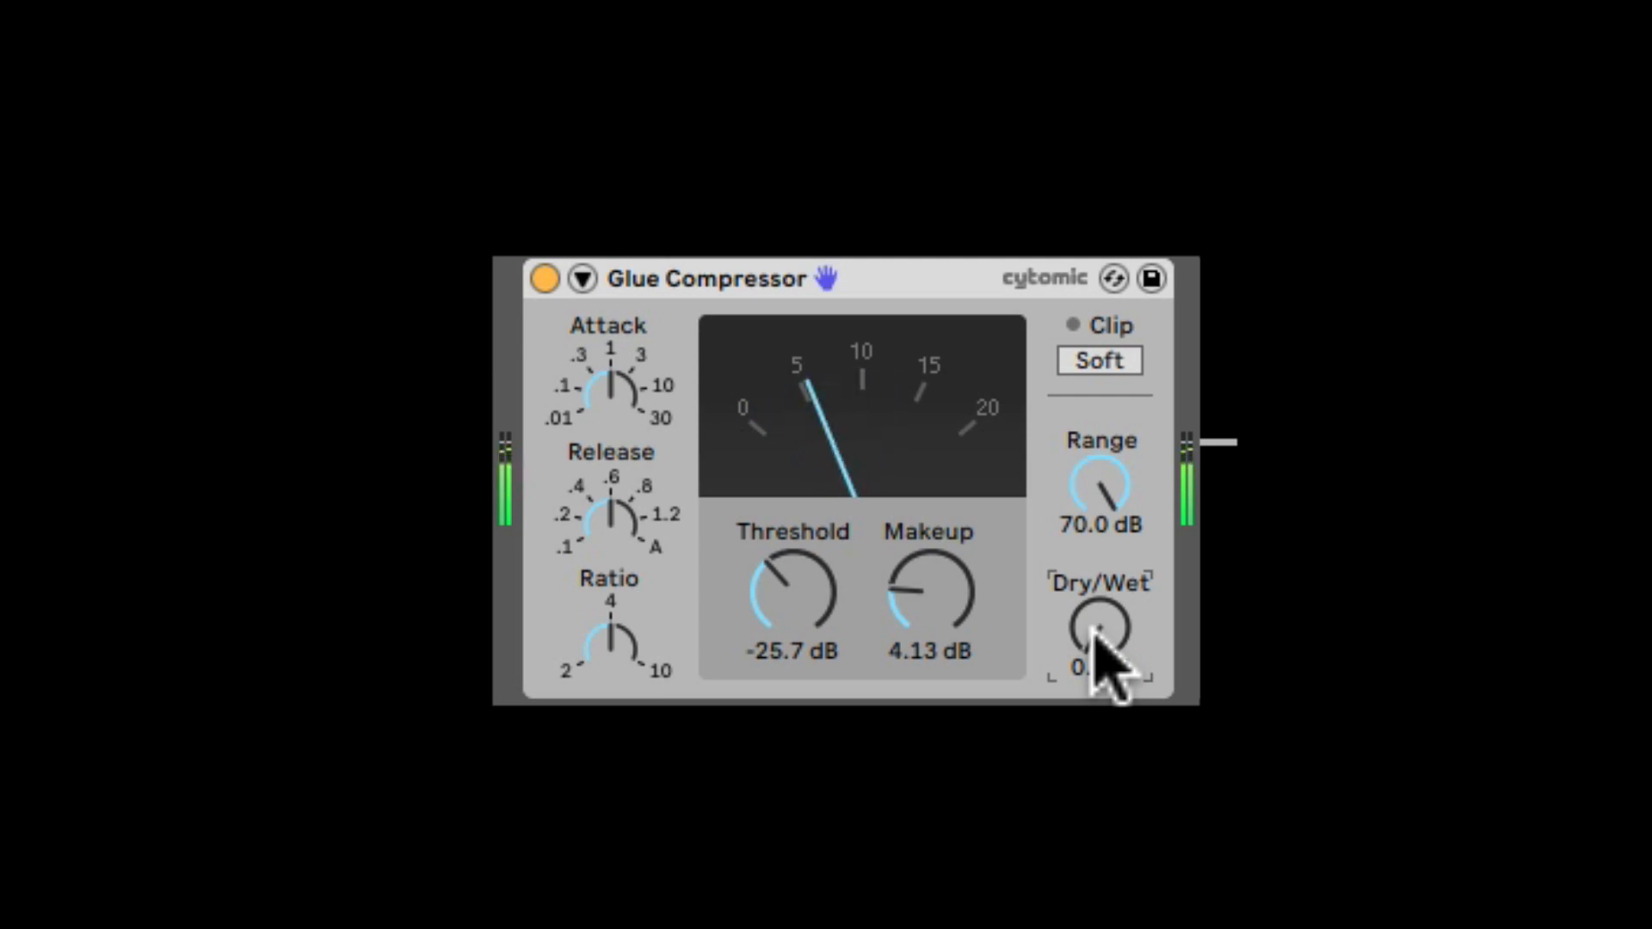
pyautogui.moveTo(1093, 633); pyautogui.dragTo(1093, 547)
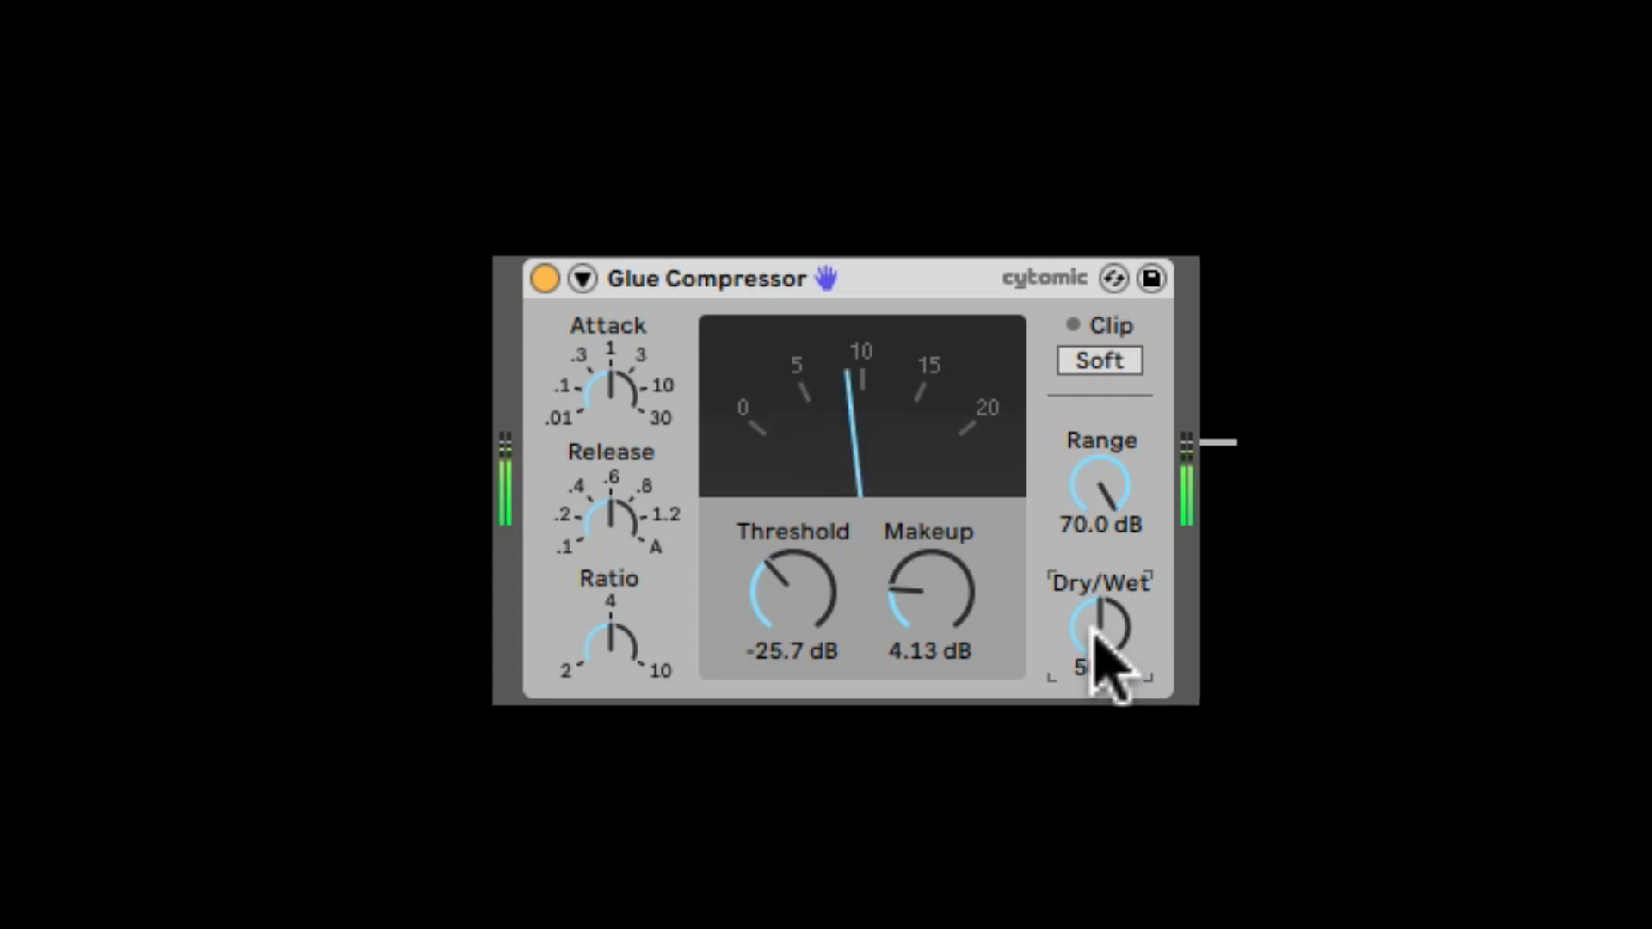
pyautogui.moveTo(822, 603); pyautogui.dragTo(822, 645)
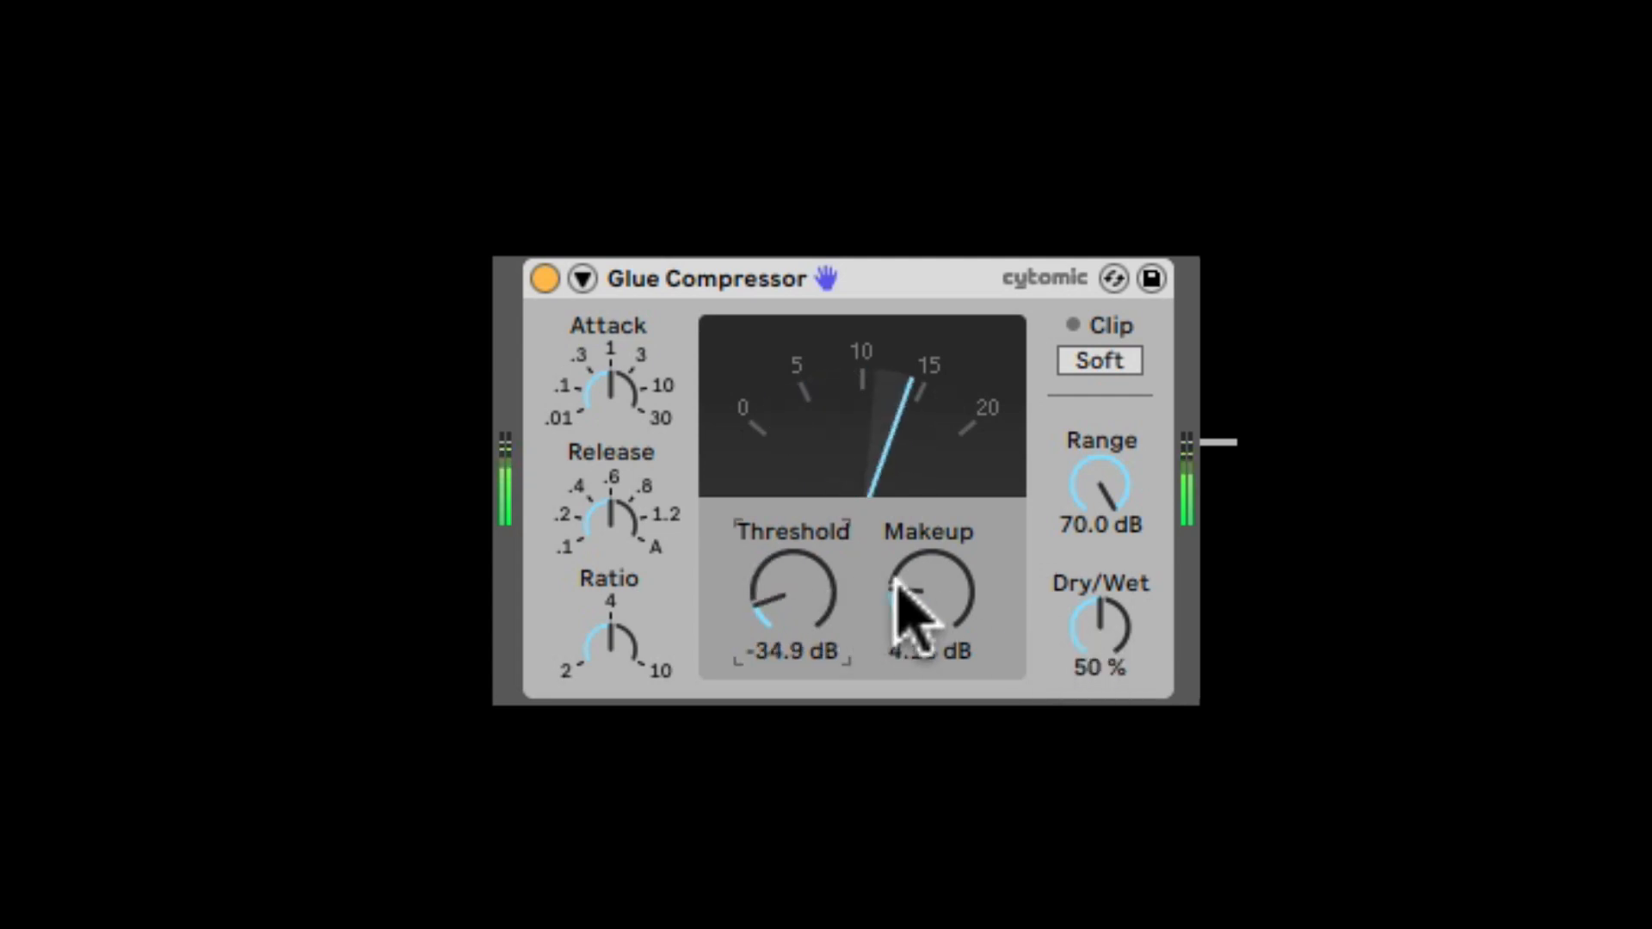
pyautogui.moveTo(914, 602); pyautogui.dragTo(914, 584)
pyautogui.moveTo(804, 618); pyautogui.dragTo(803, 625)
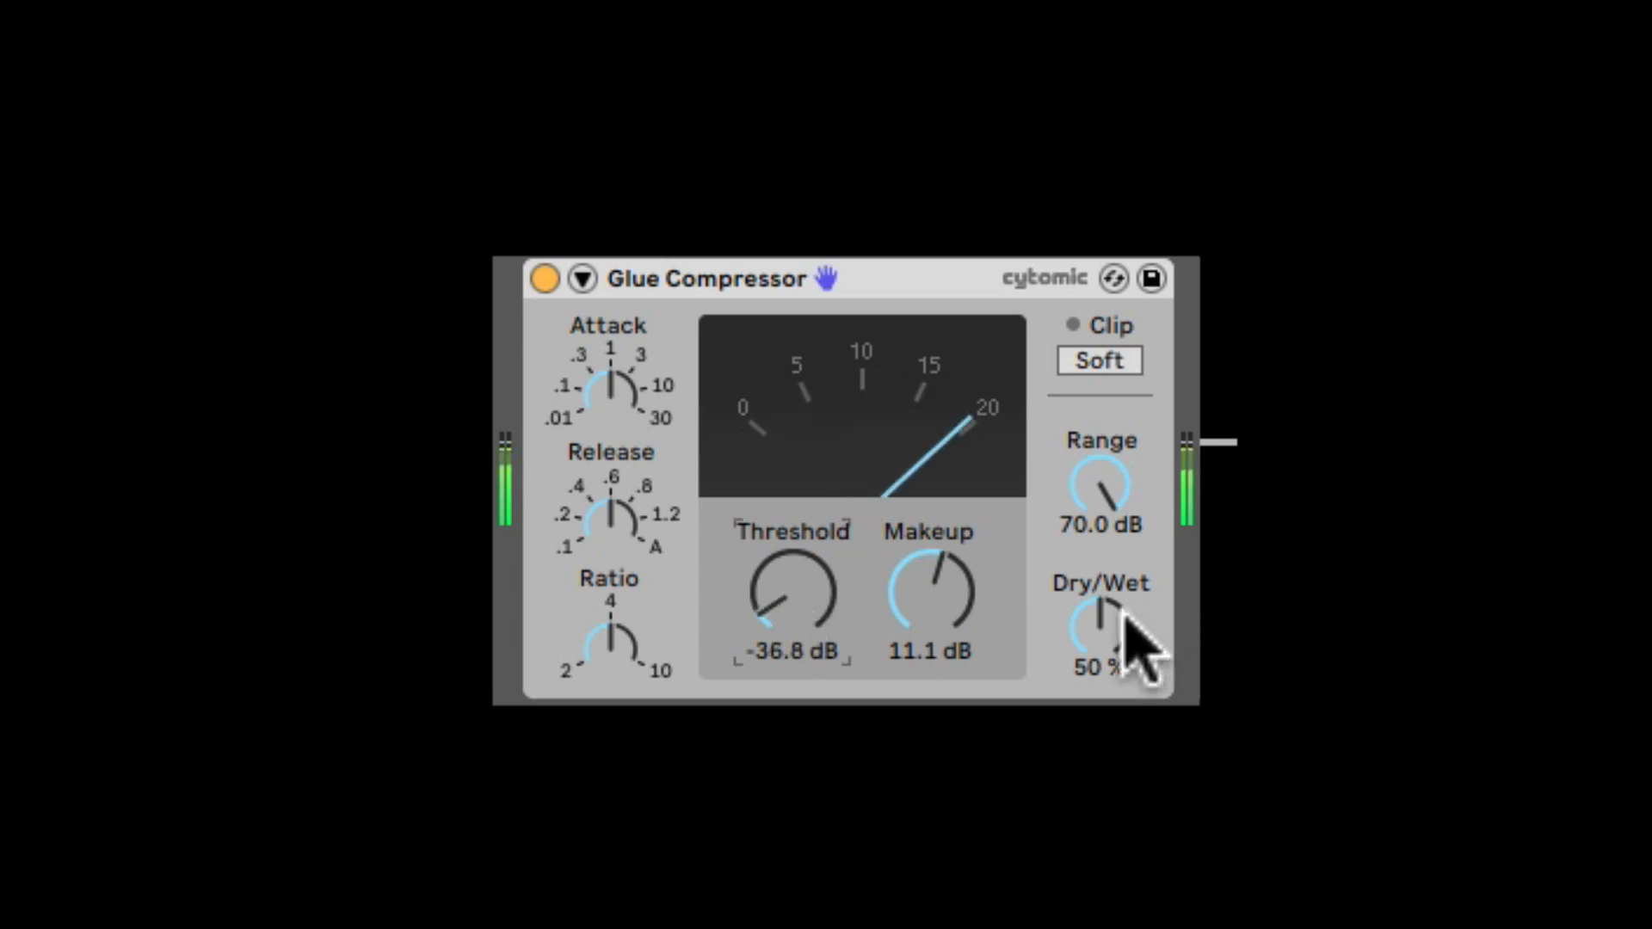
# Return Dry/Wet to 100% and set the compressor's range to 60 dB
pyautogui.moveTo(1119, 620); pyautogui.dragTo(1119, 614)
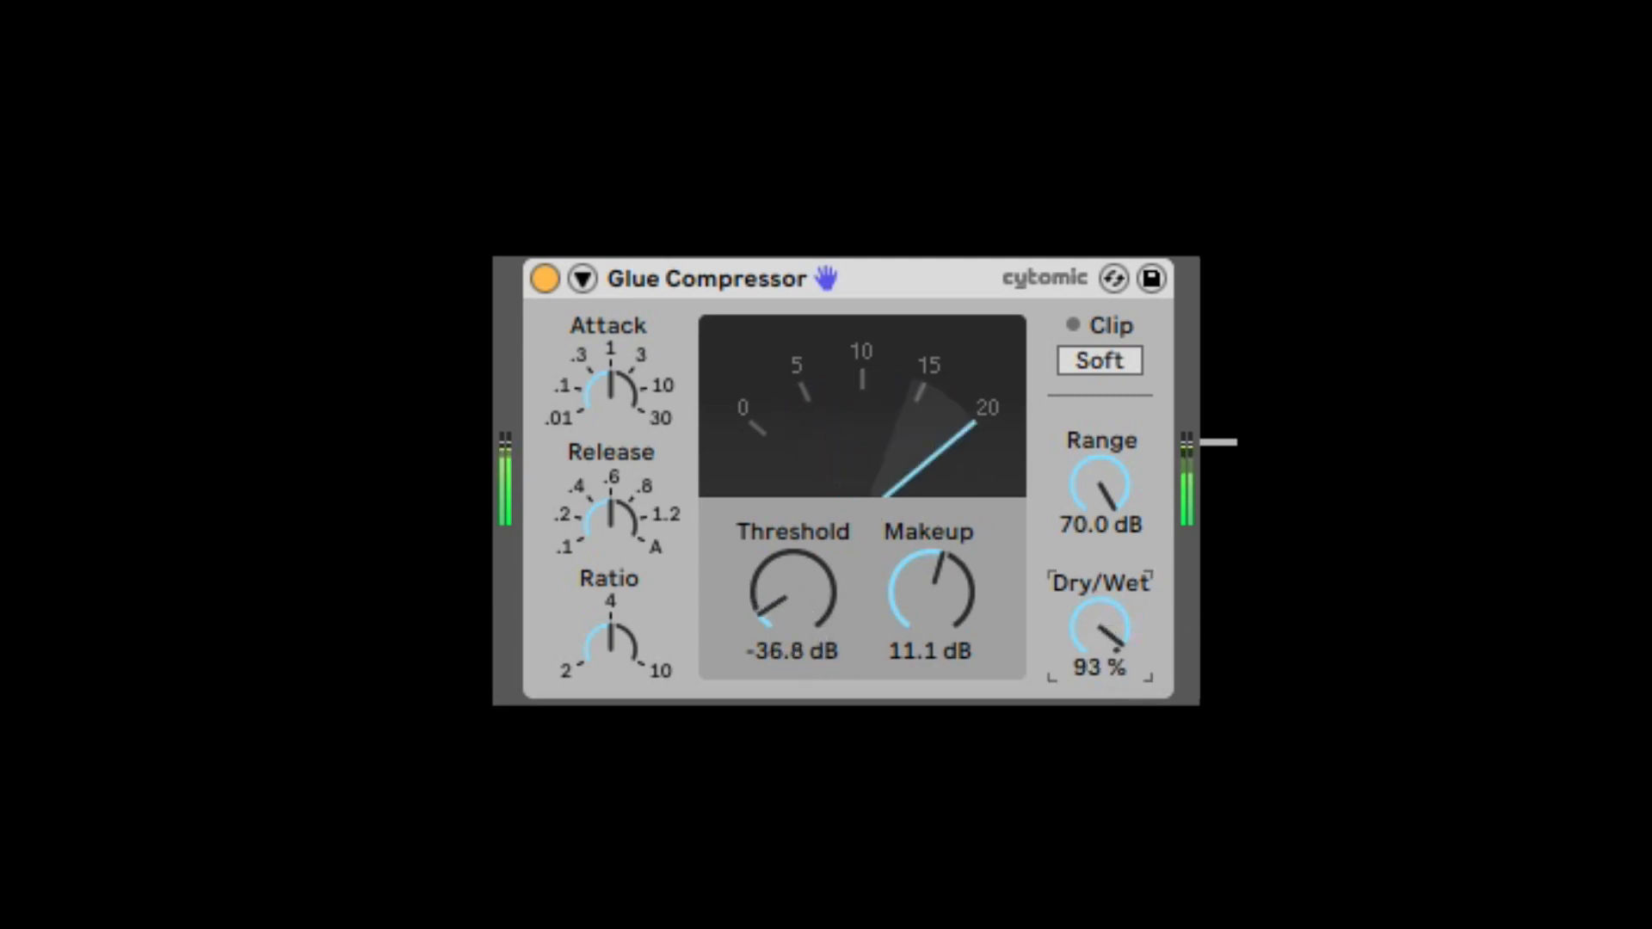
pyautogui.click(1102, 486)
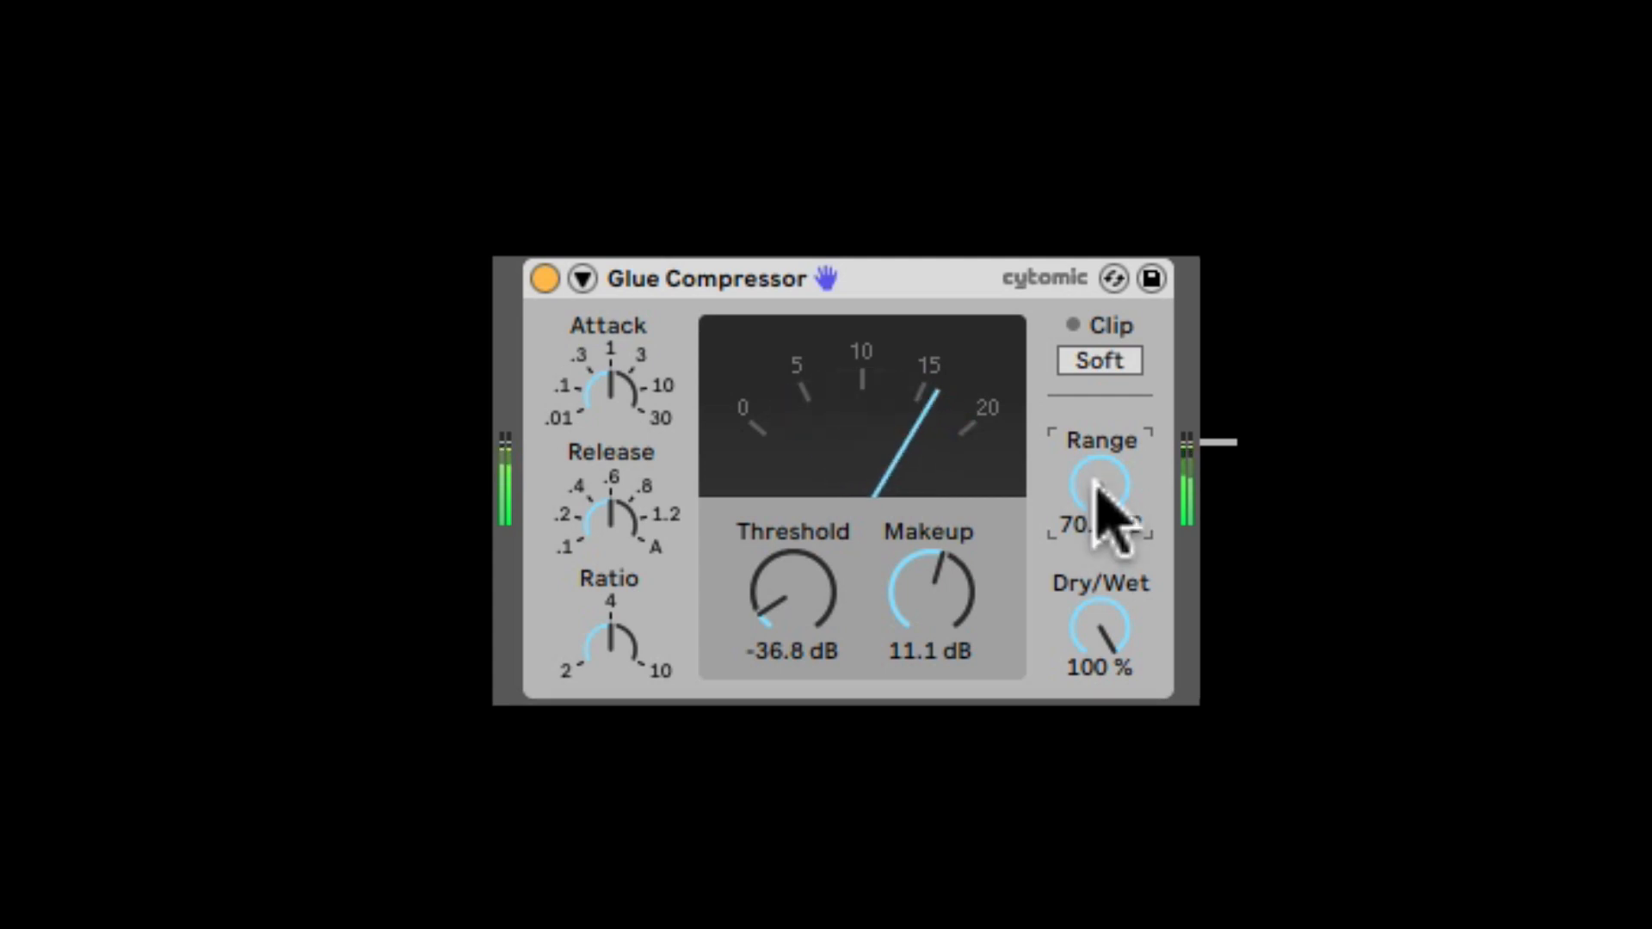
pyautogui.moveTo(1095, 482); pyautogui.dragTo(1095, 534)
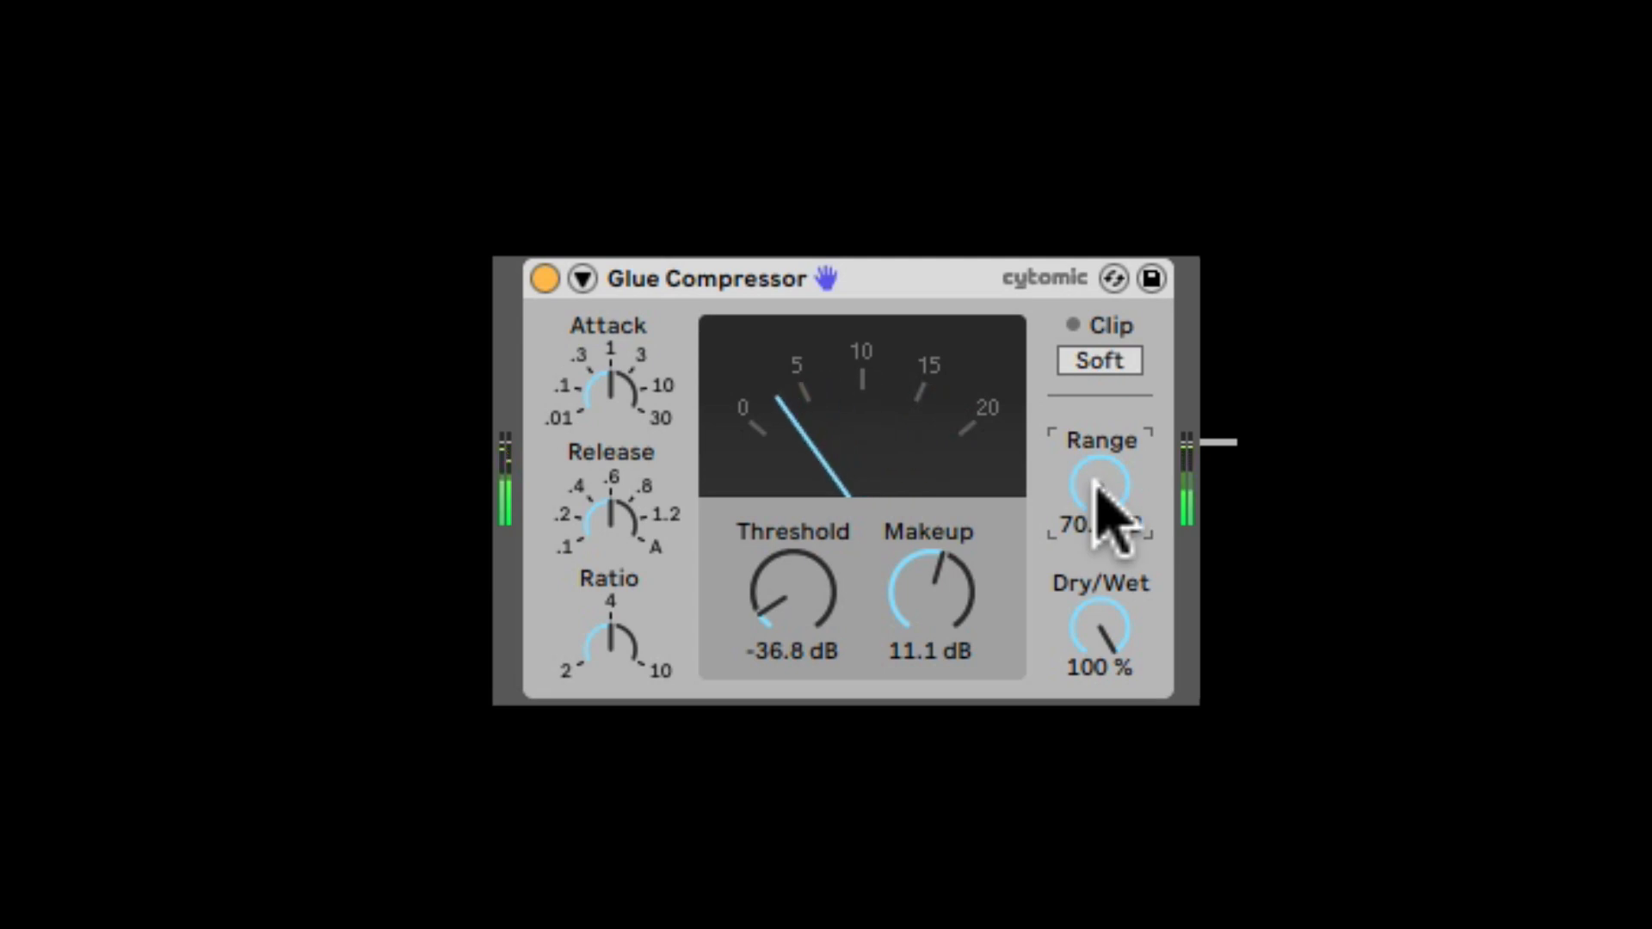
pyautogui.write('60')
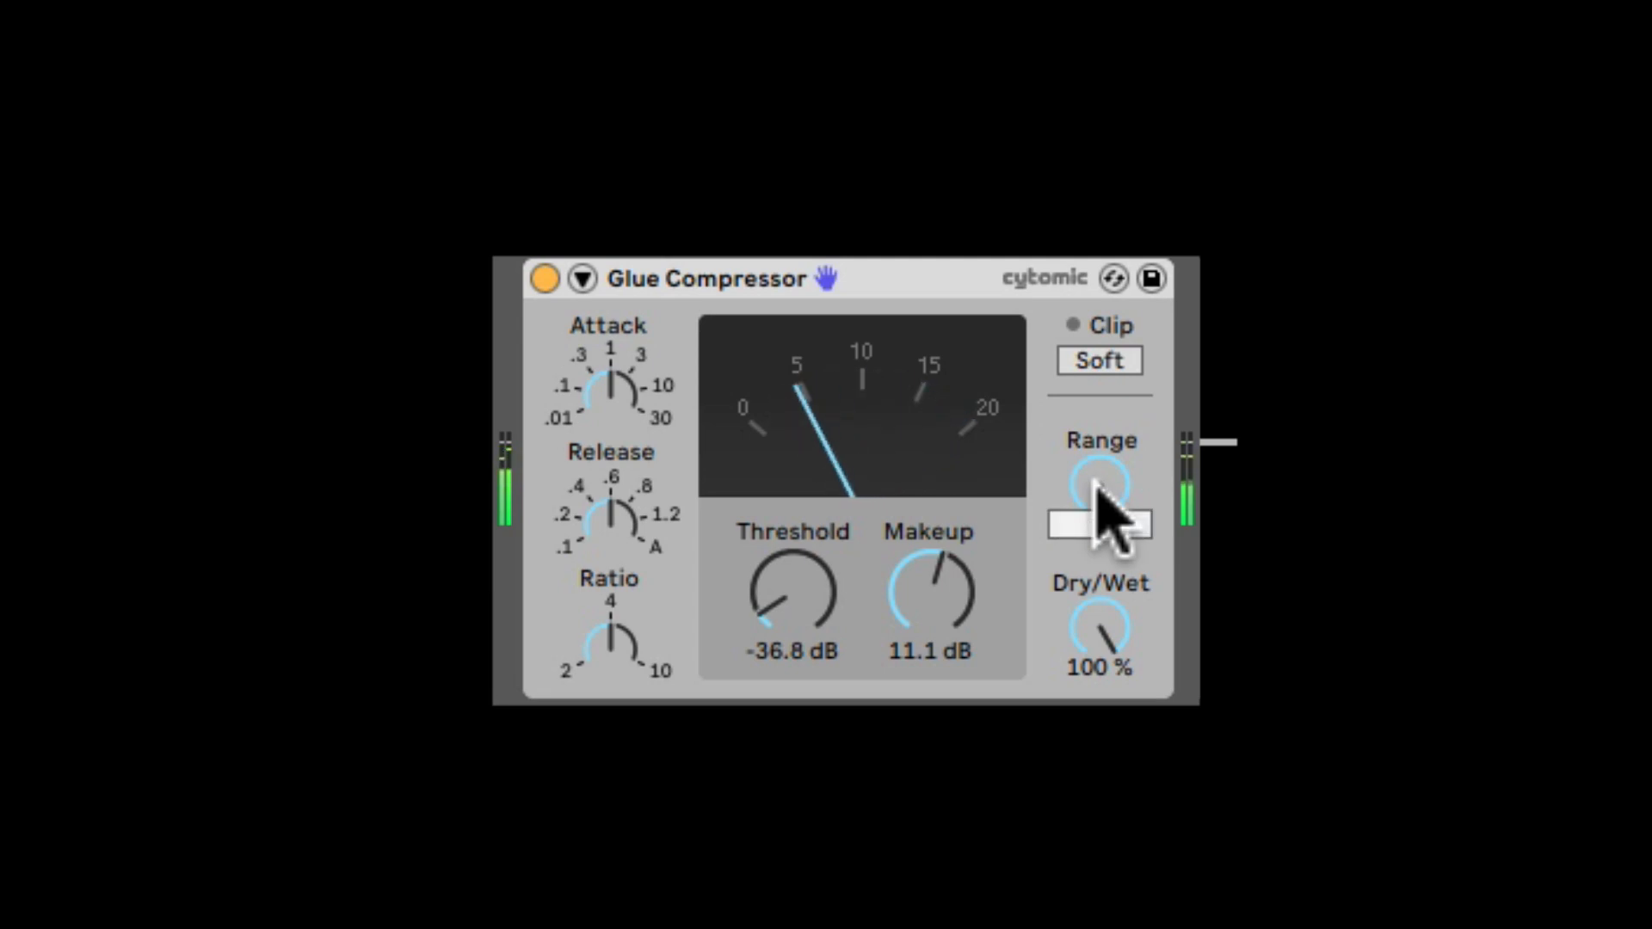
pyautogui.press('Return')
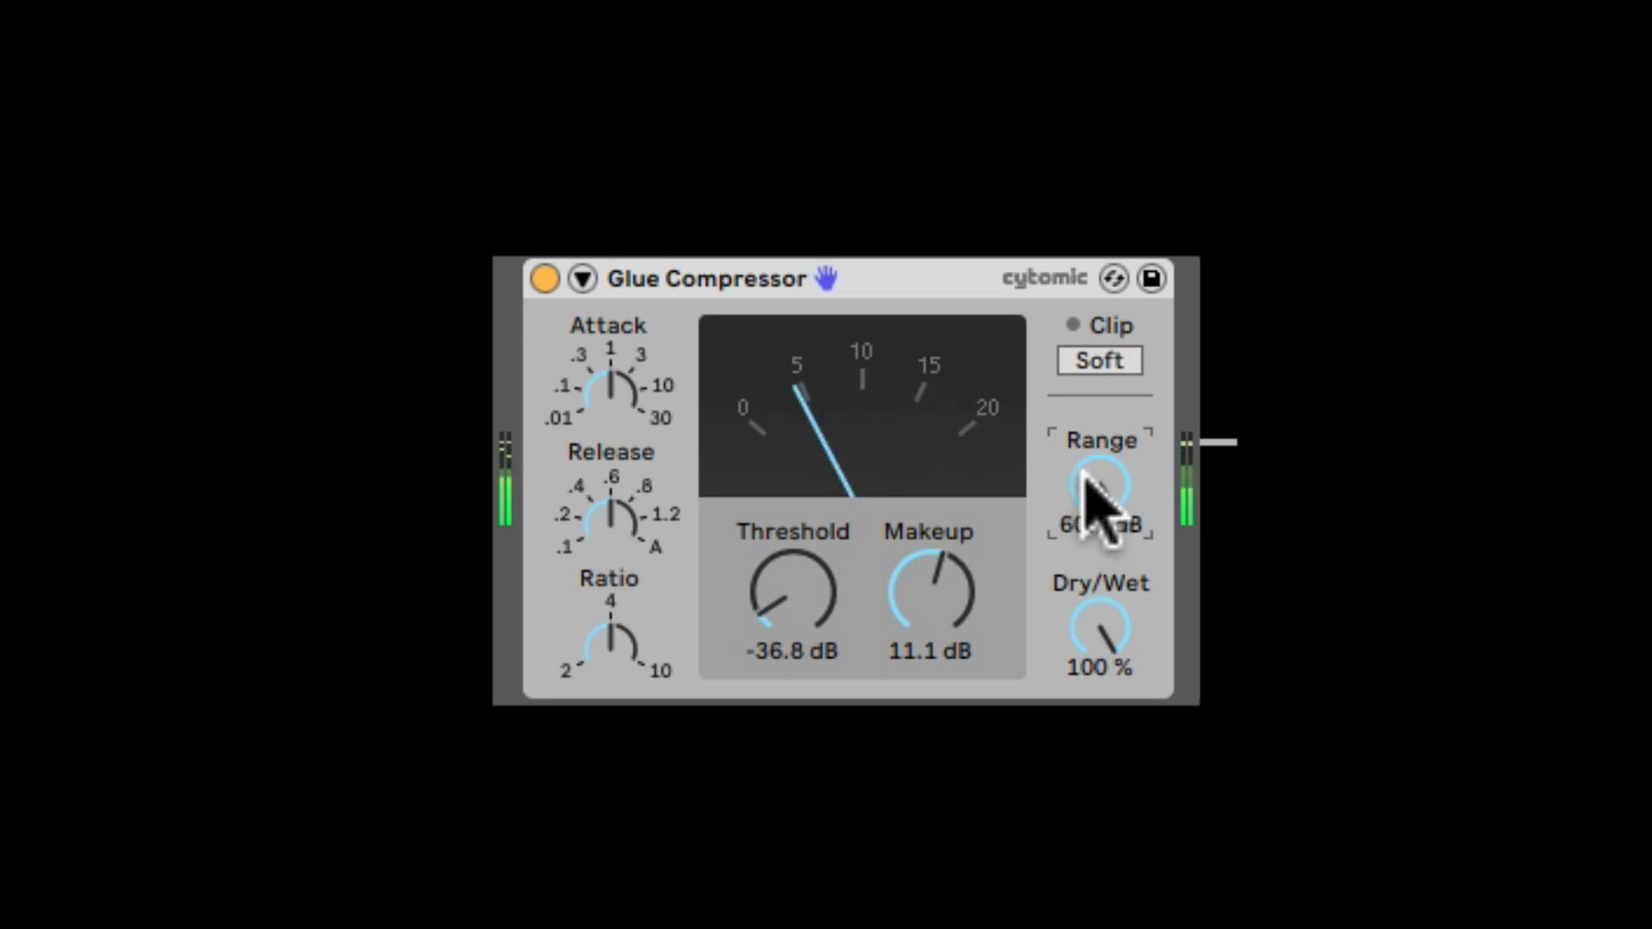
# Limit the compressor's range to 7.68 dB and reduce the makeup gain to 5.71 dB
pyautogui.moveTo(1086, 484); pyautogui.dragTo(1086, 568)
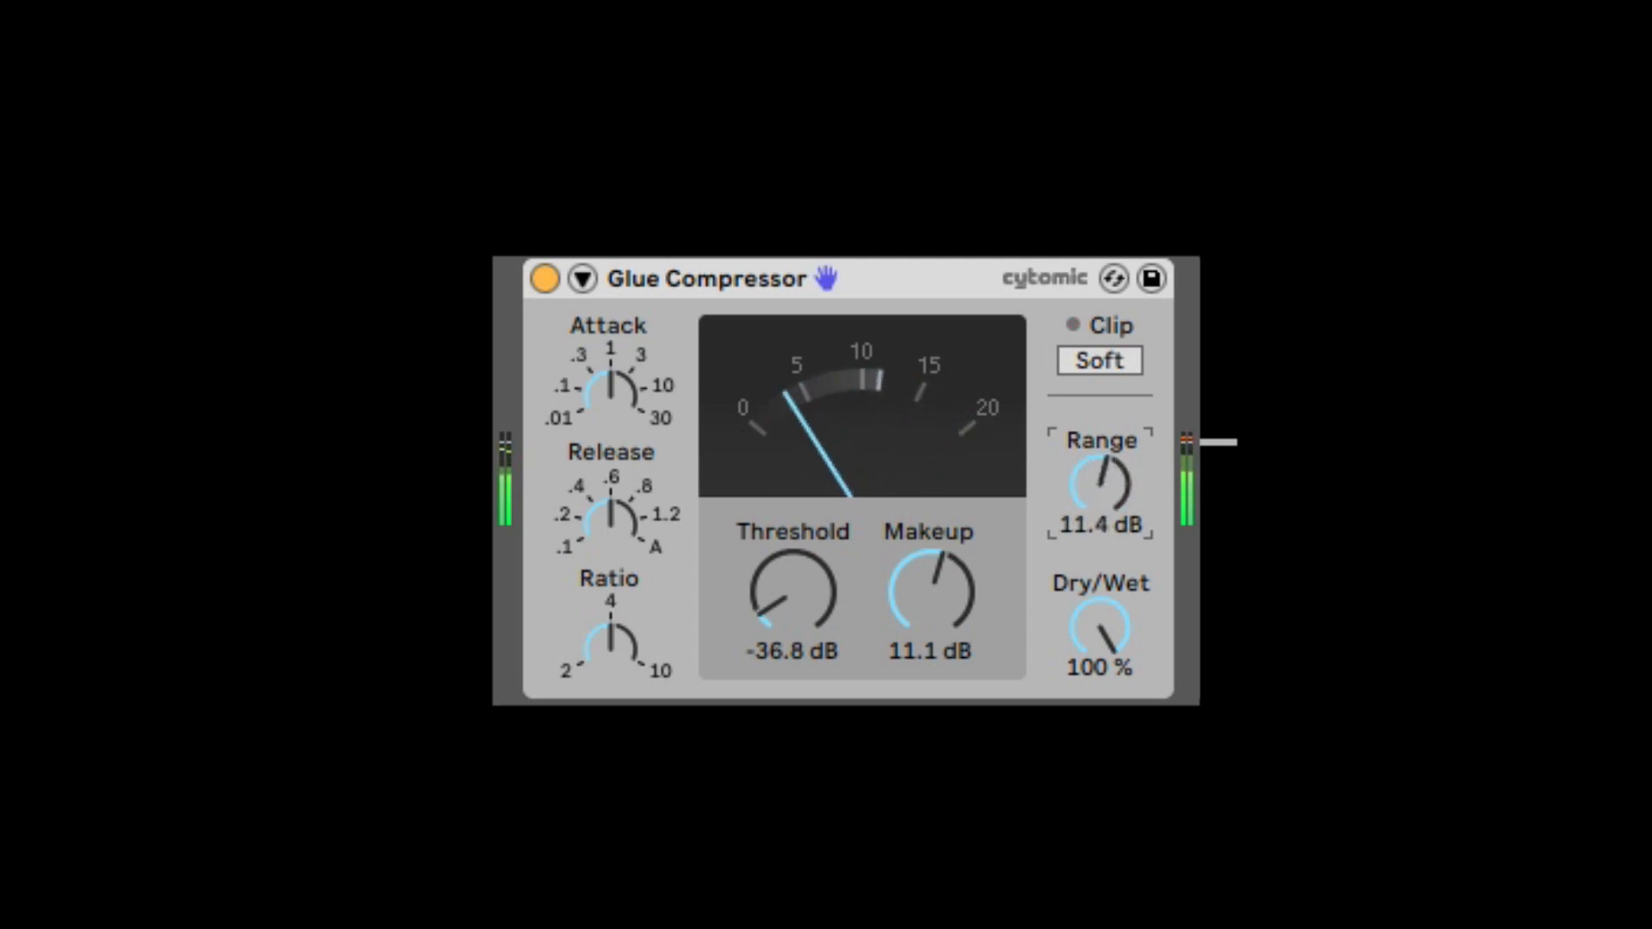
pyautogui.moveTo(1088, 473); pyautogui.dragTo(1100, 488)
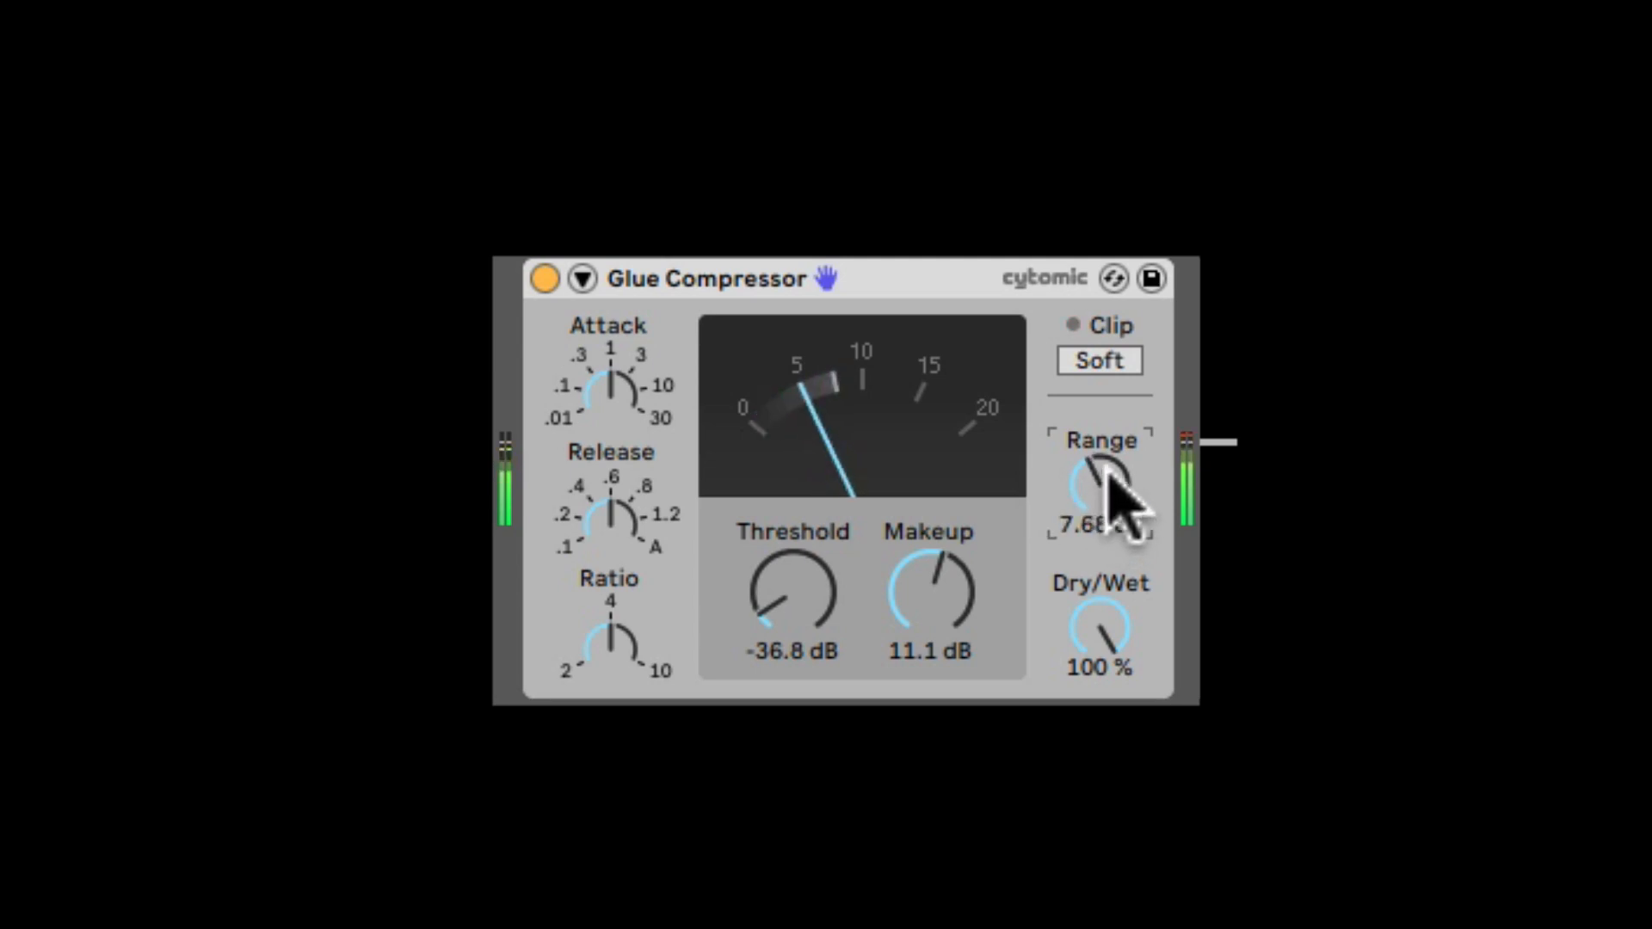
pyautogui.moveTo(940, 589); pyautogui.dragTo(940, 632)
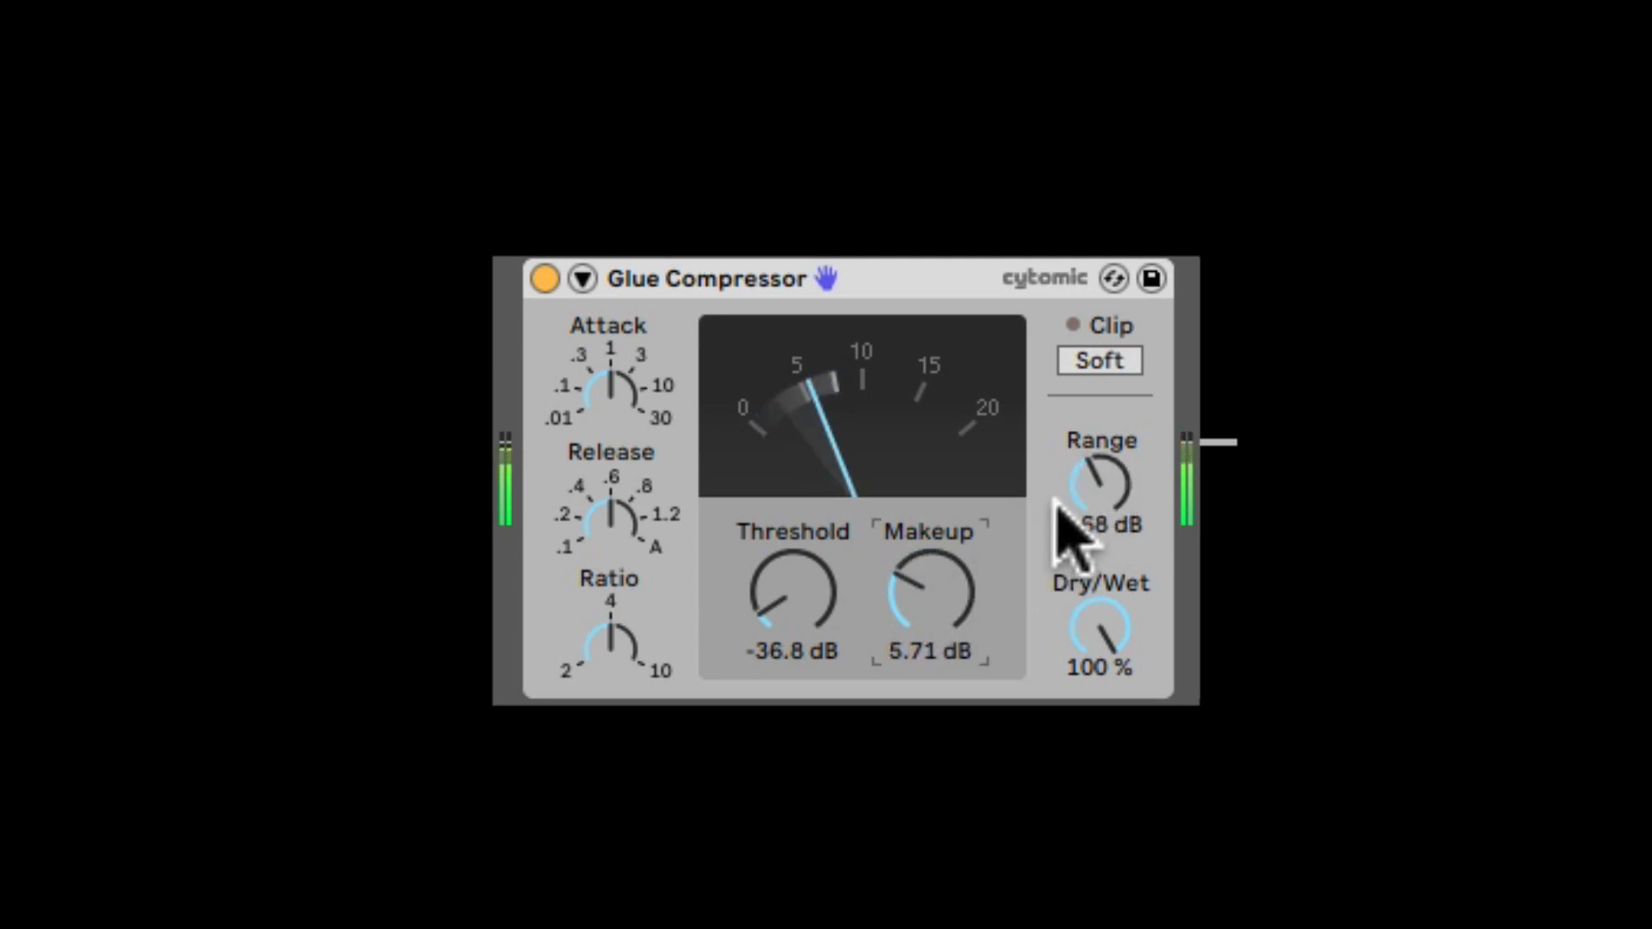
# Set the compressor's range to 5 dB and raise the threshold to -32.7 dB
pyautogui.moveTo(1096, 478); pyautogui.dragTo(1097, 486)
pyautogui.click(1096, 475)
pyautogui.write('5')
pyautogui.press('Return')
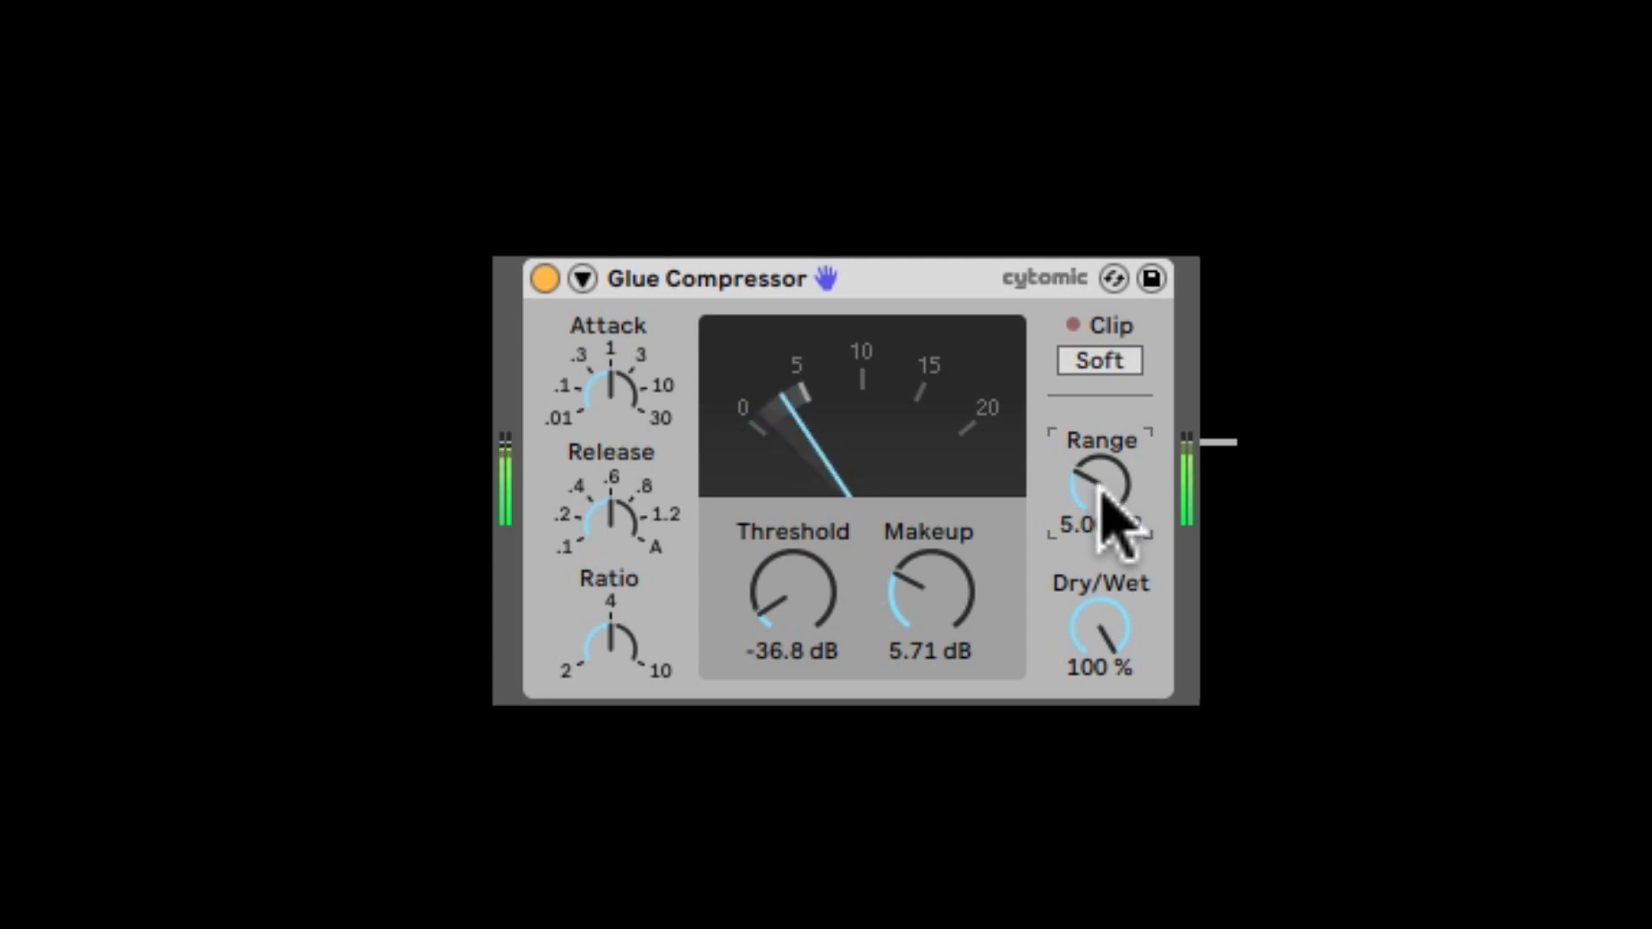
pyautogui.moveTo(796, 602); pyautogui.dragTo(788, 594)
pyautogui.click(1108, 480)
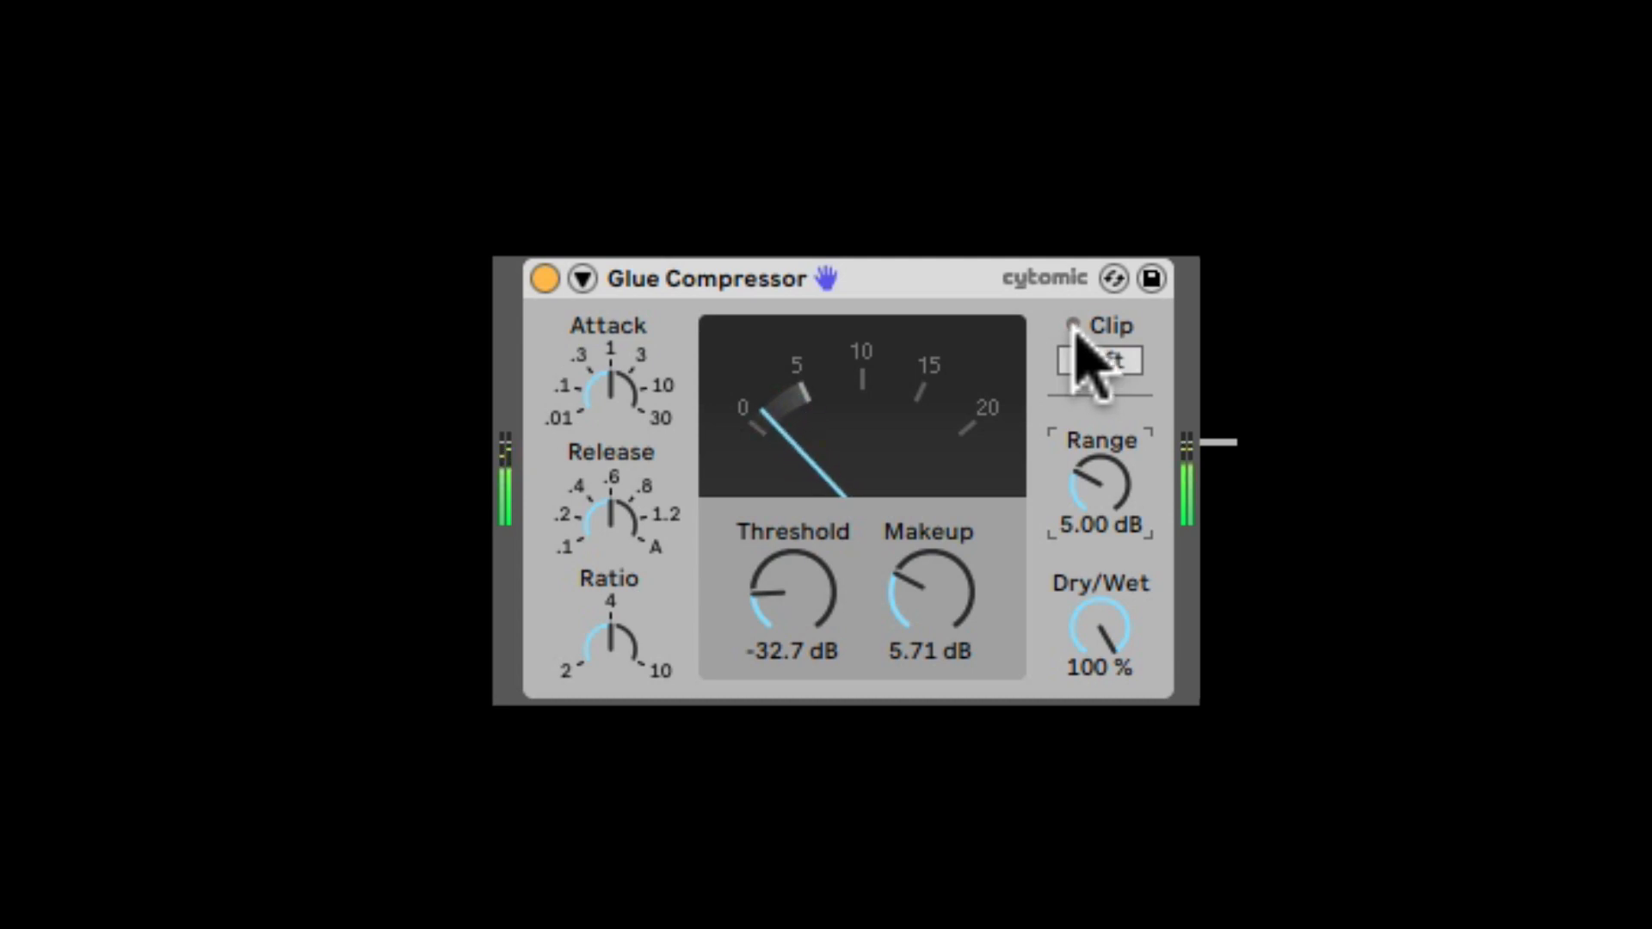
# Enable soft clipping and turn on oversampling for the Glue Compressor
pyautogui.click(1091, 363)
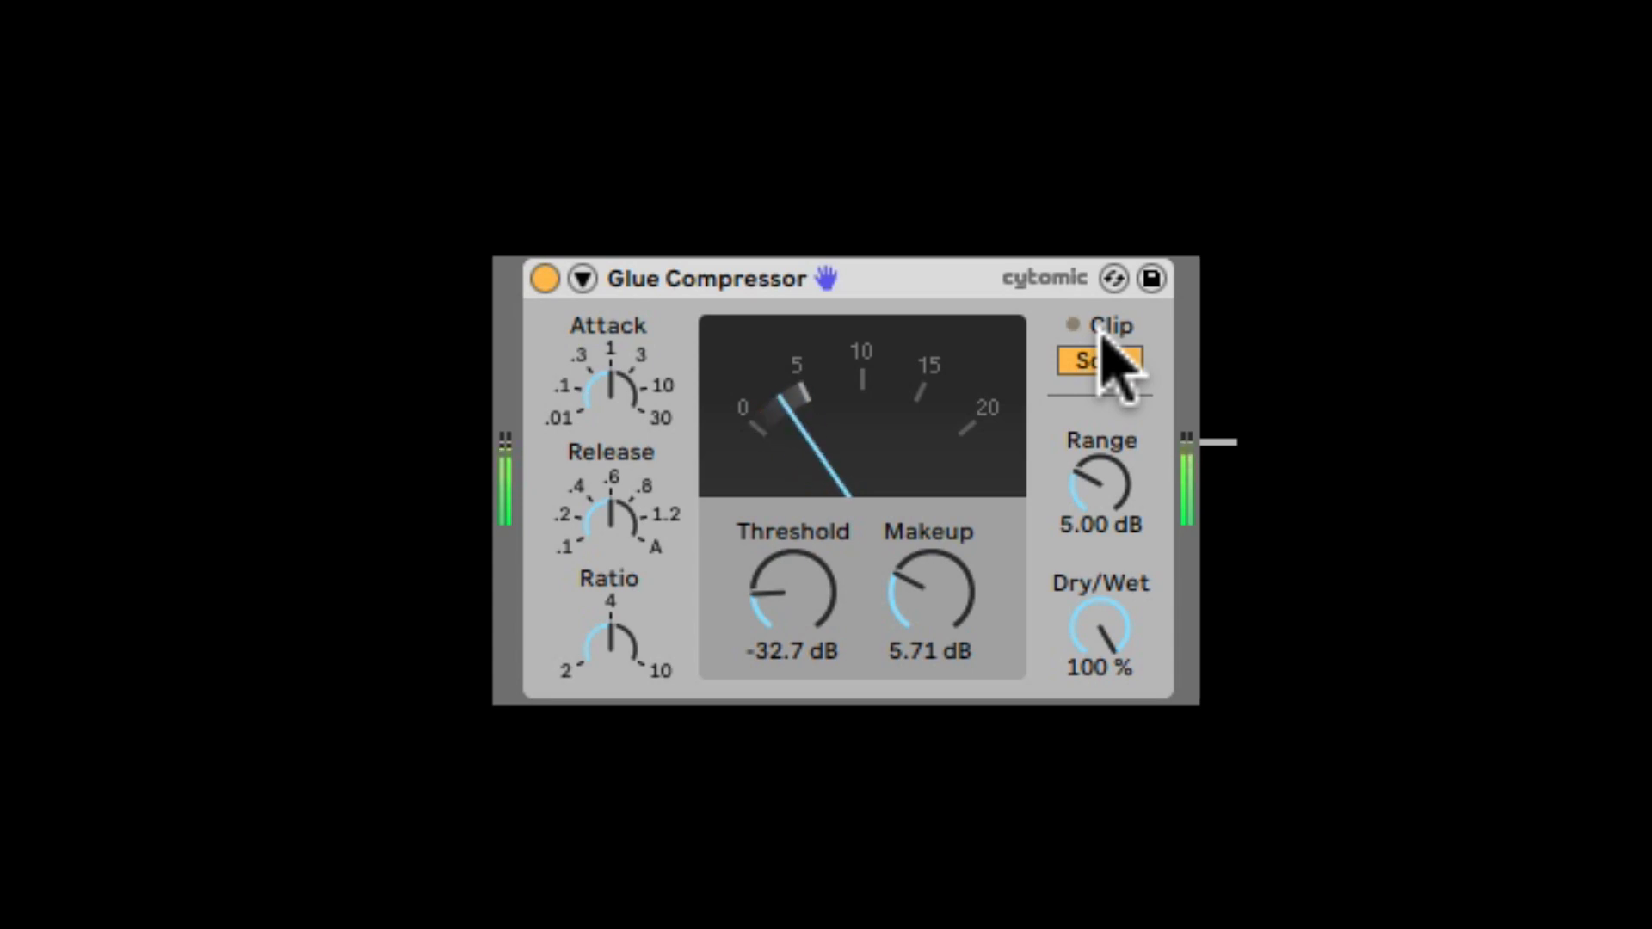
pyautogui.rightClick(905, 279)
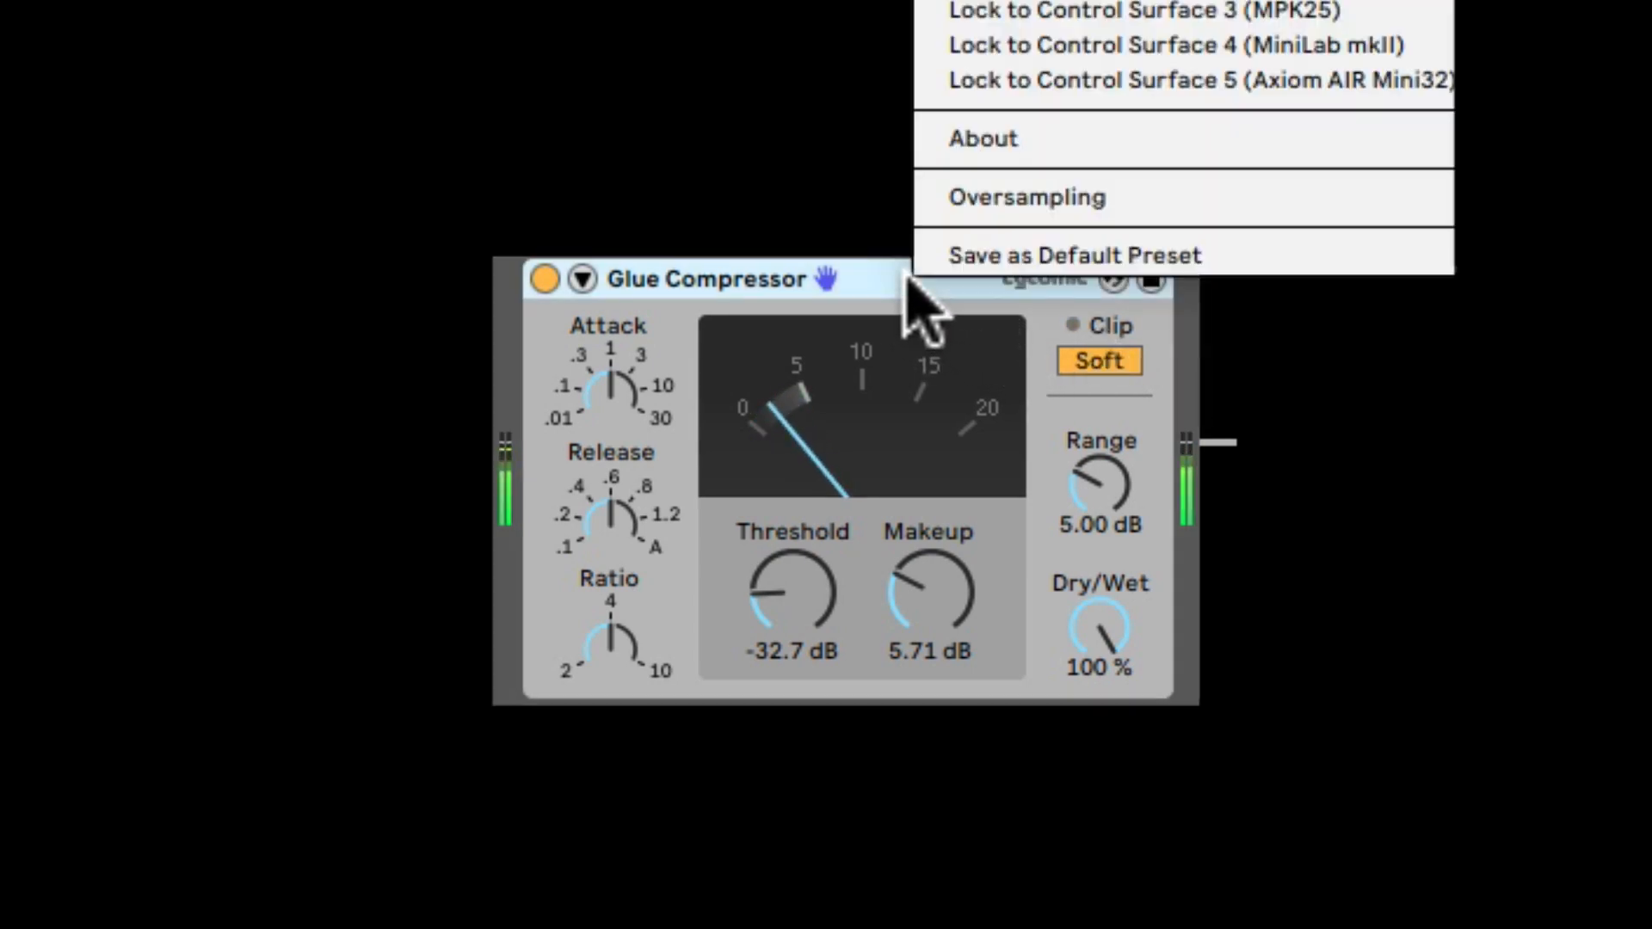
pyautogui.click(1132, 197)
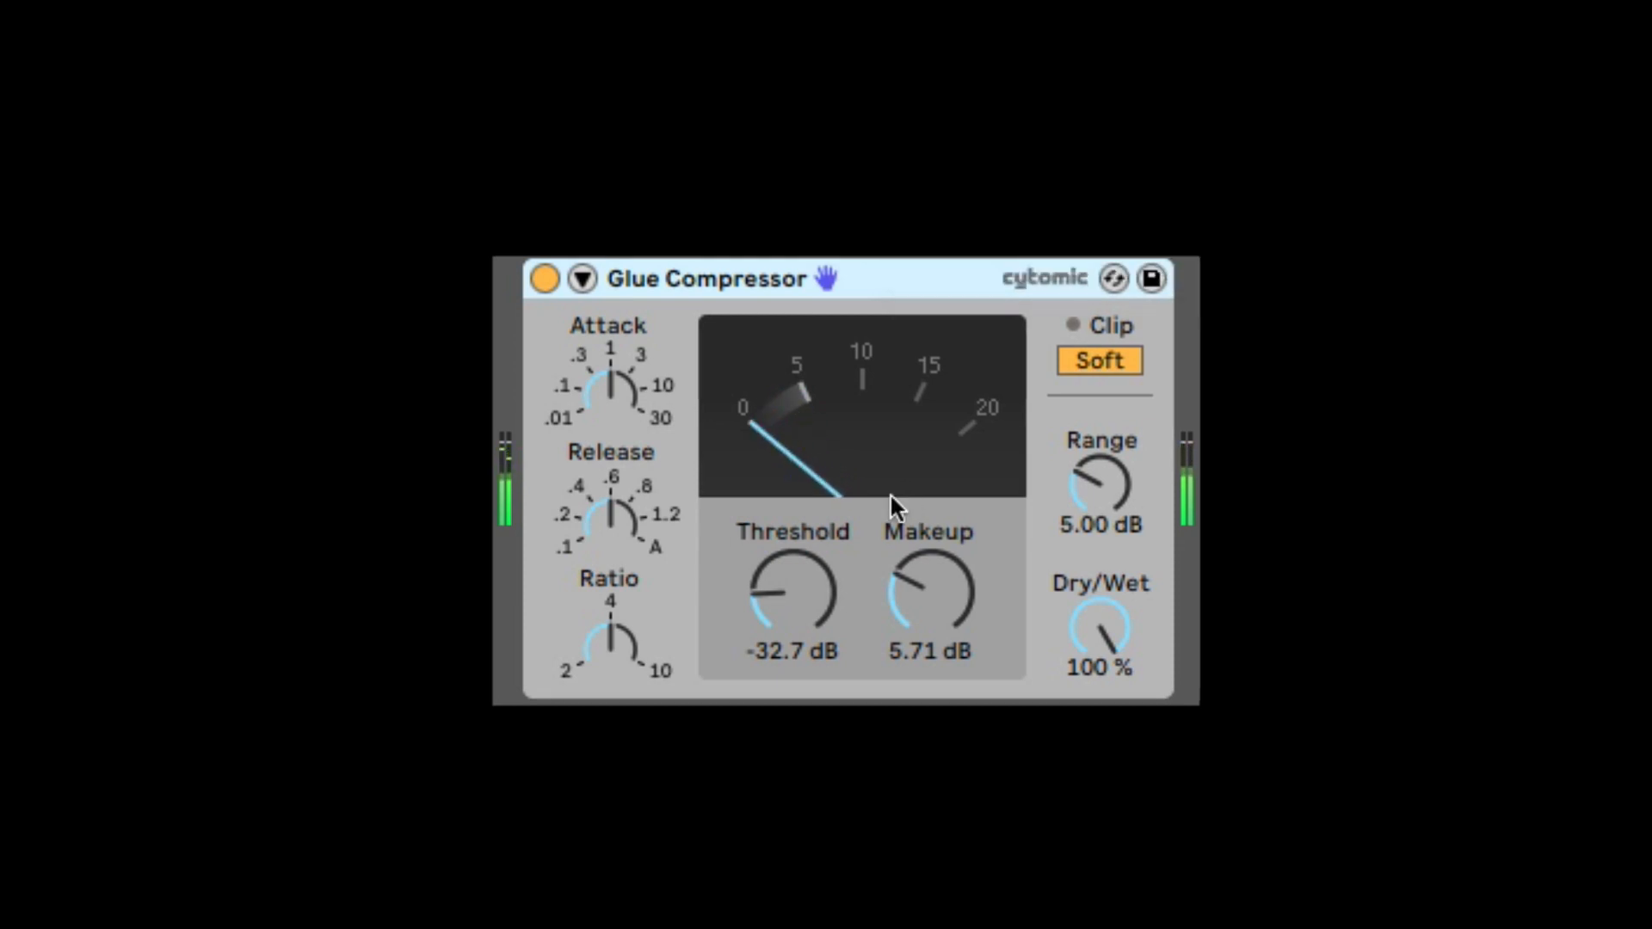
pyautogui.rightClick(929, 273)
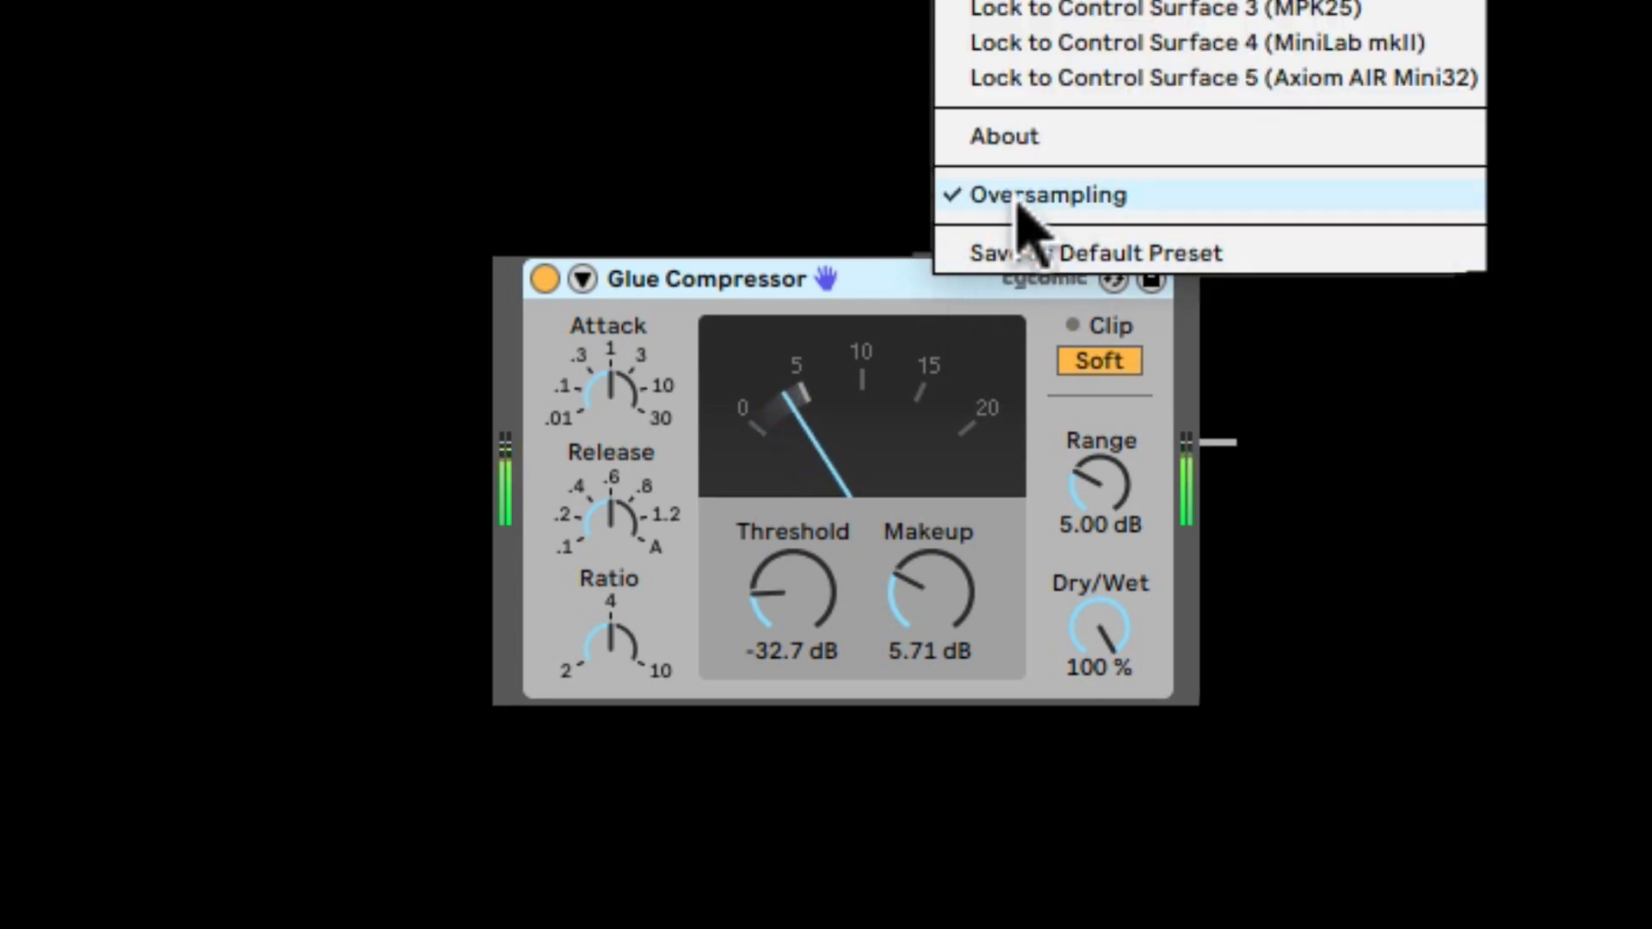
pyautogui.click(1057, 366)
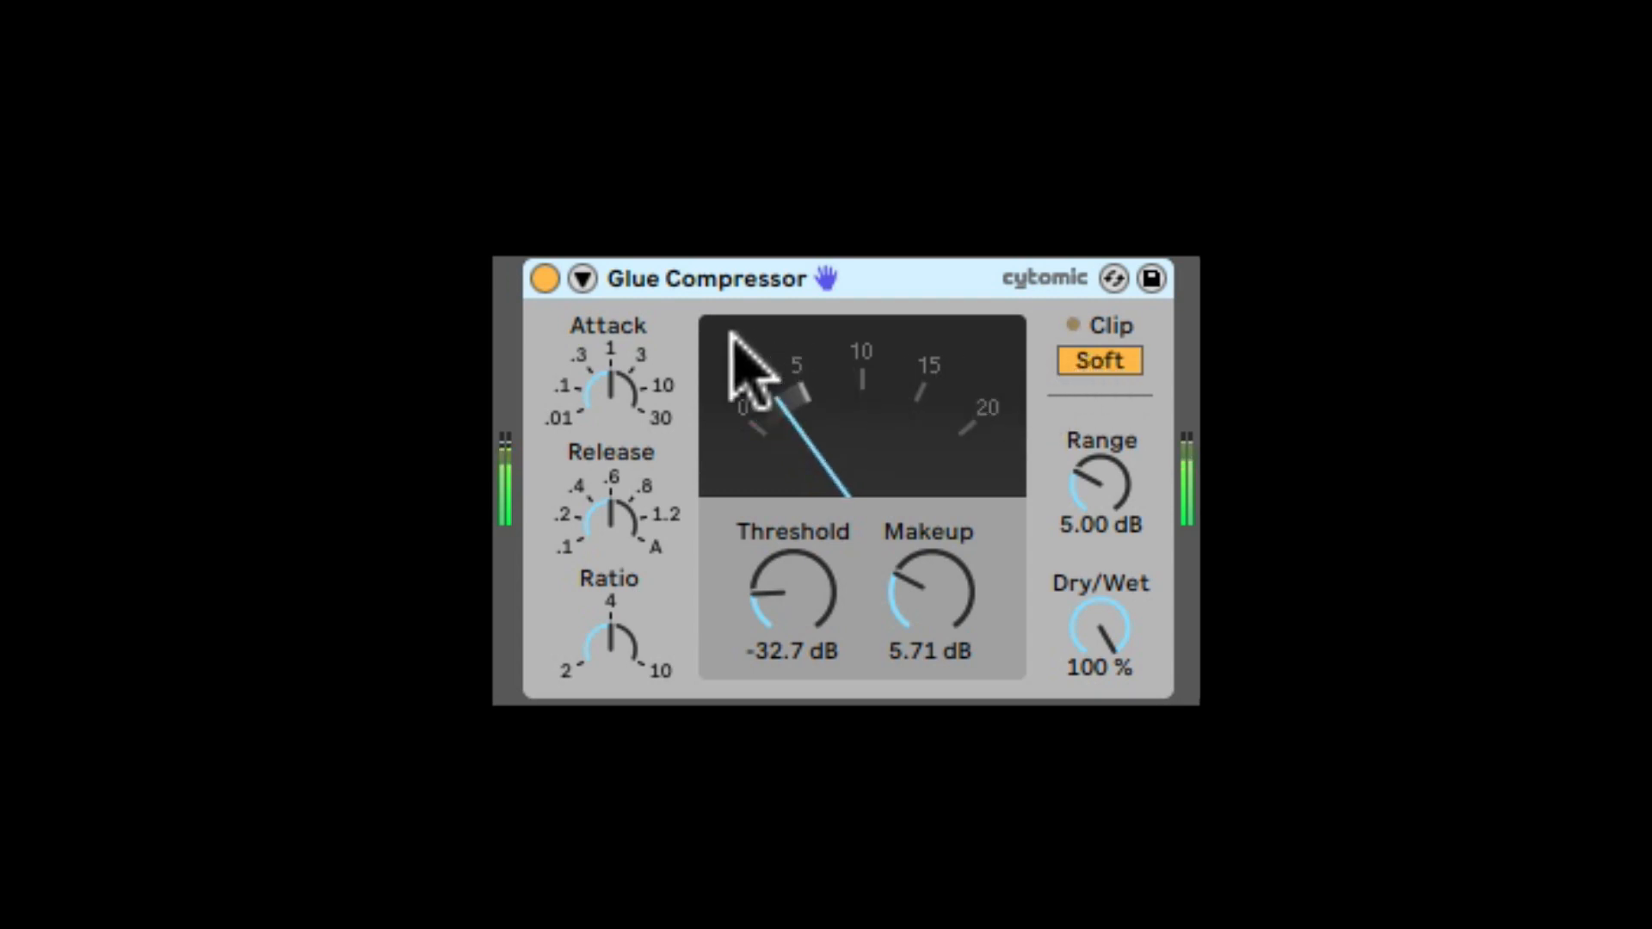
# Expand the Glue Compressor to show its sidechain and EQ filter settings
pyautogui.click(582, 278)
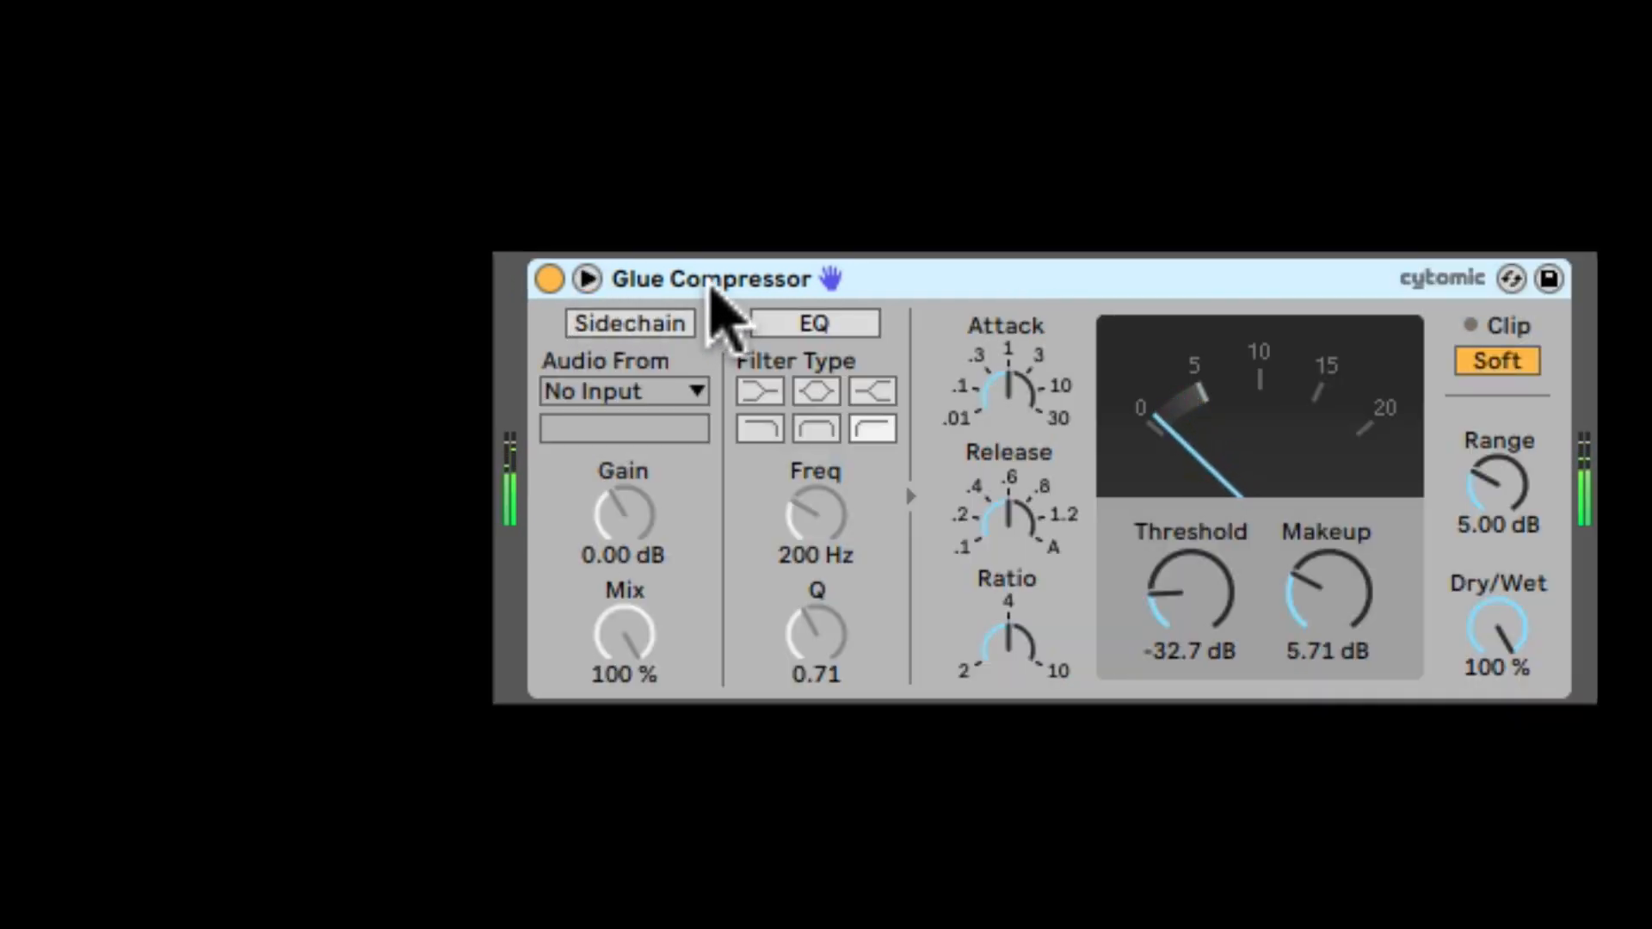